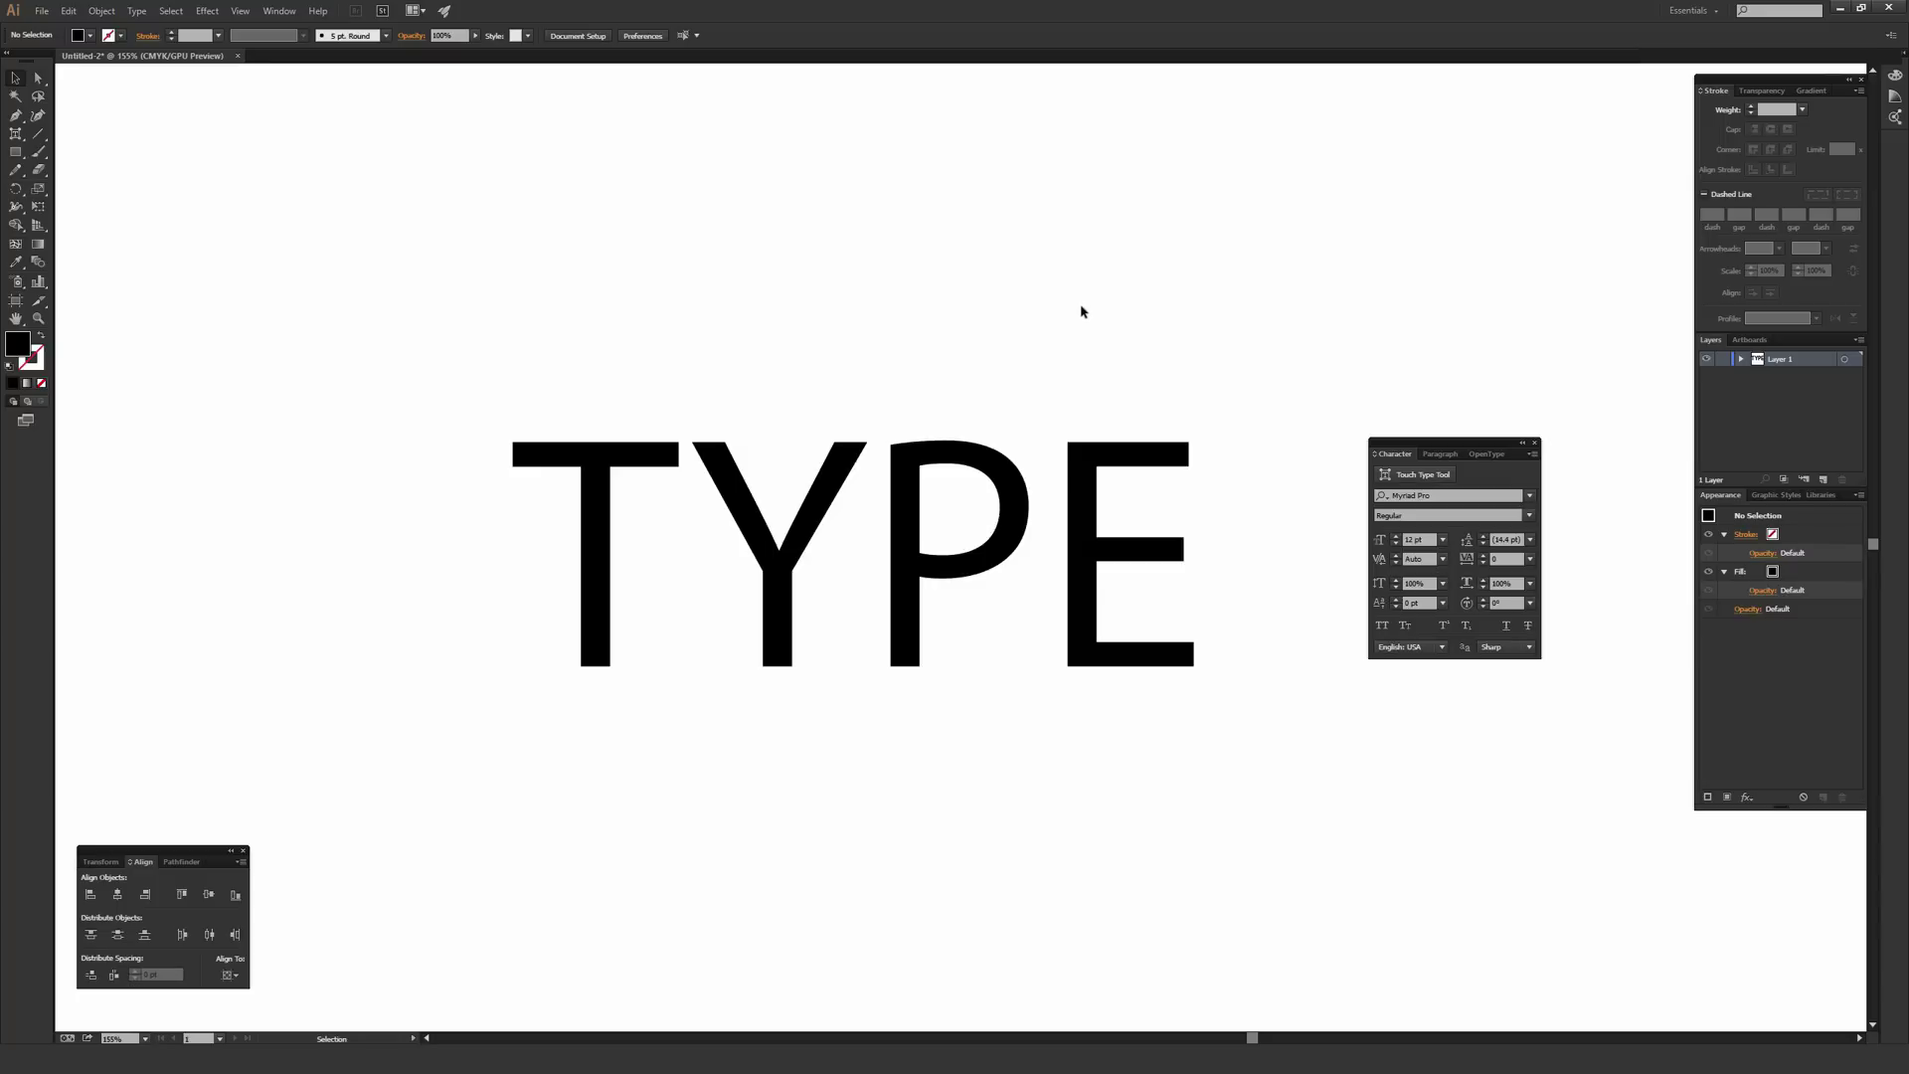
# Move the floating Character panel slightly left, closer to the TYPE lettering
pyautogui.moveTo(1445, 447); pyautogui.dragTo(1378, 442)
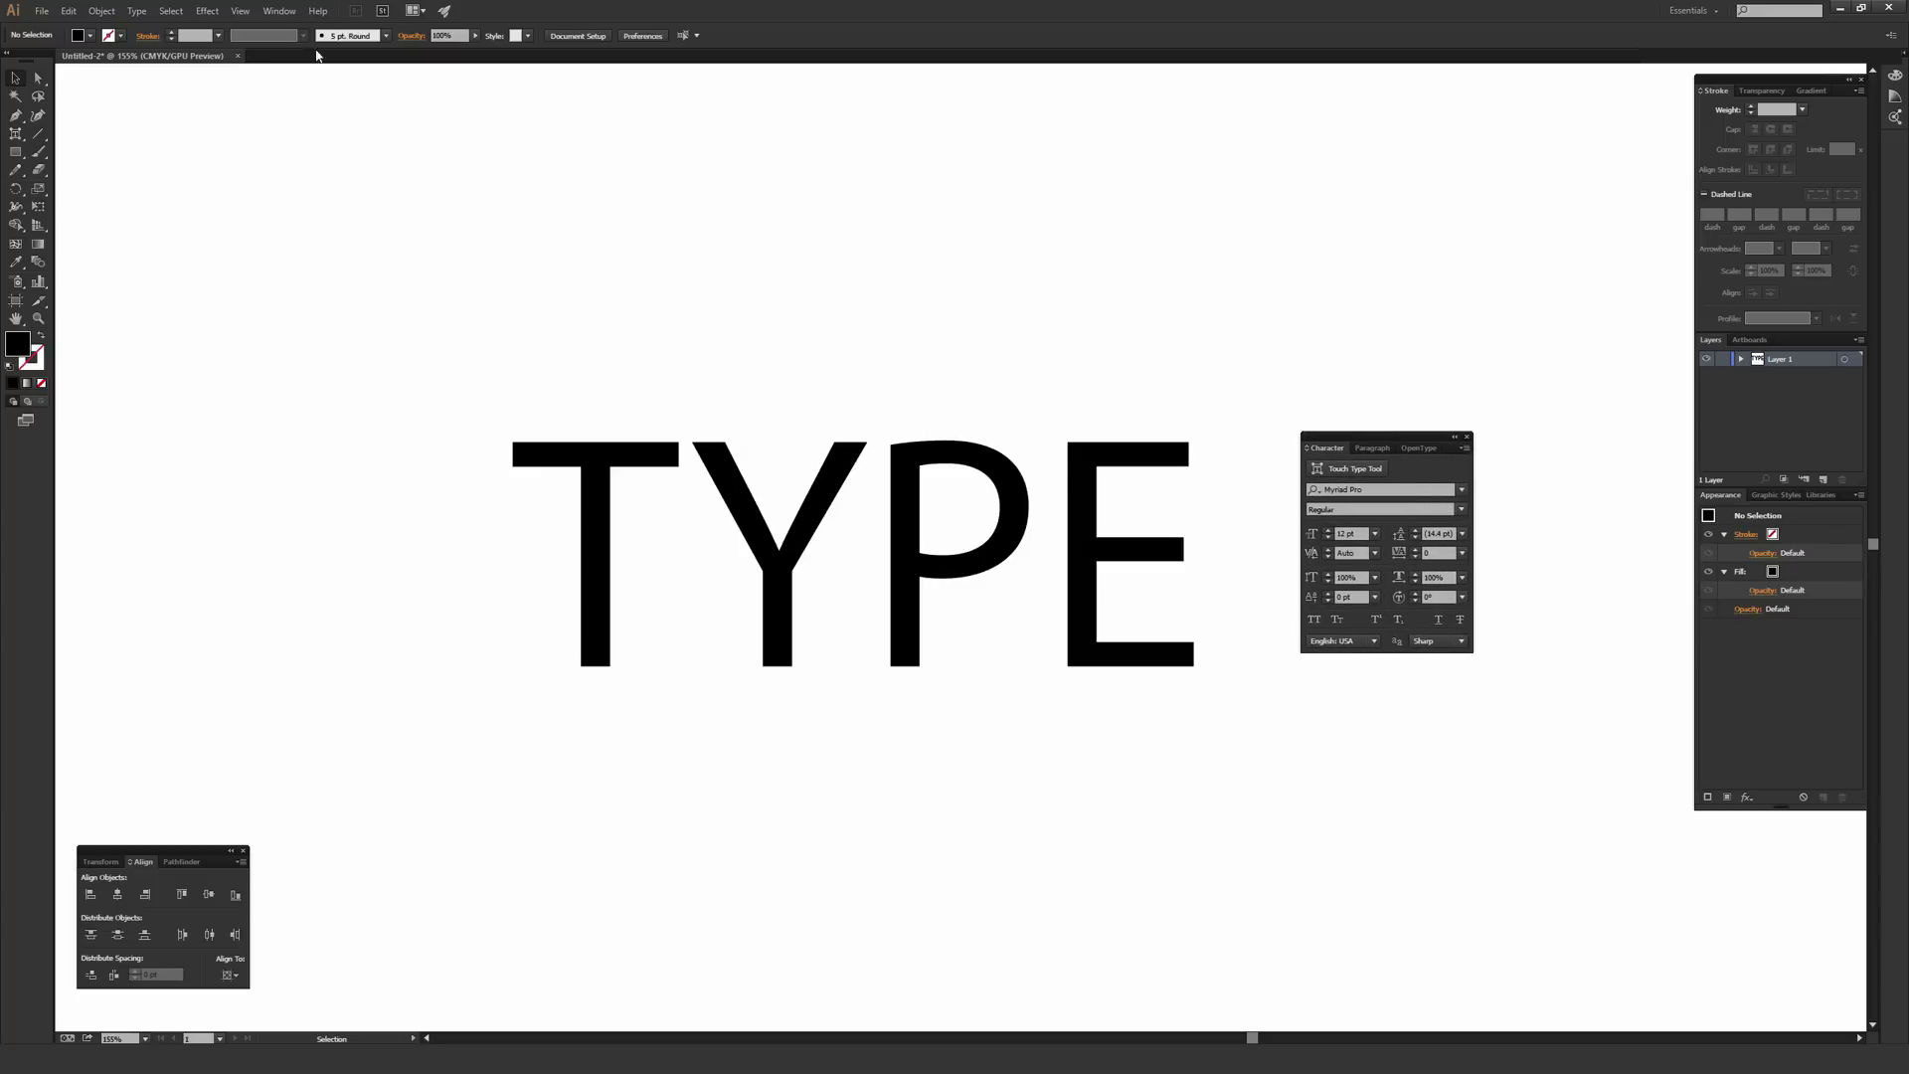
pyautogui.click(280, 11)
pyautogui.moveTo(356, 663)
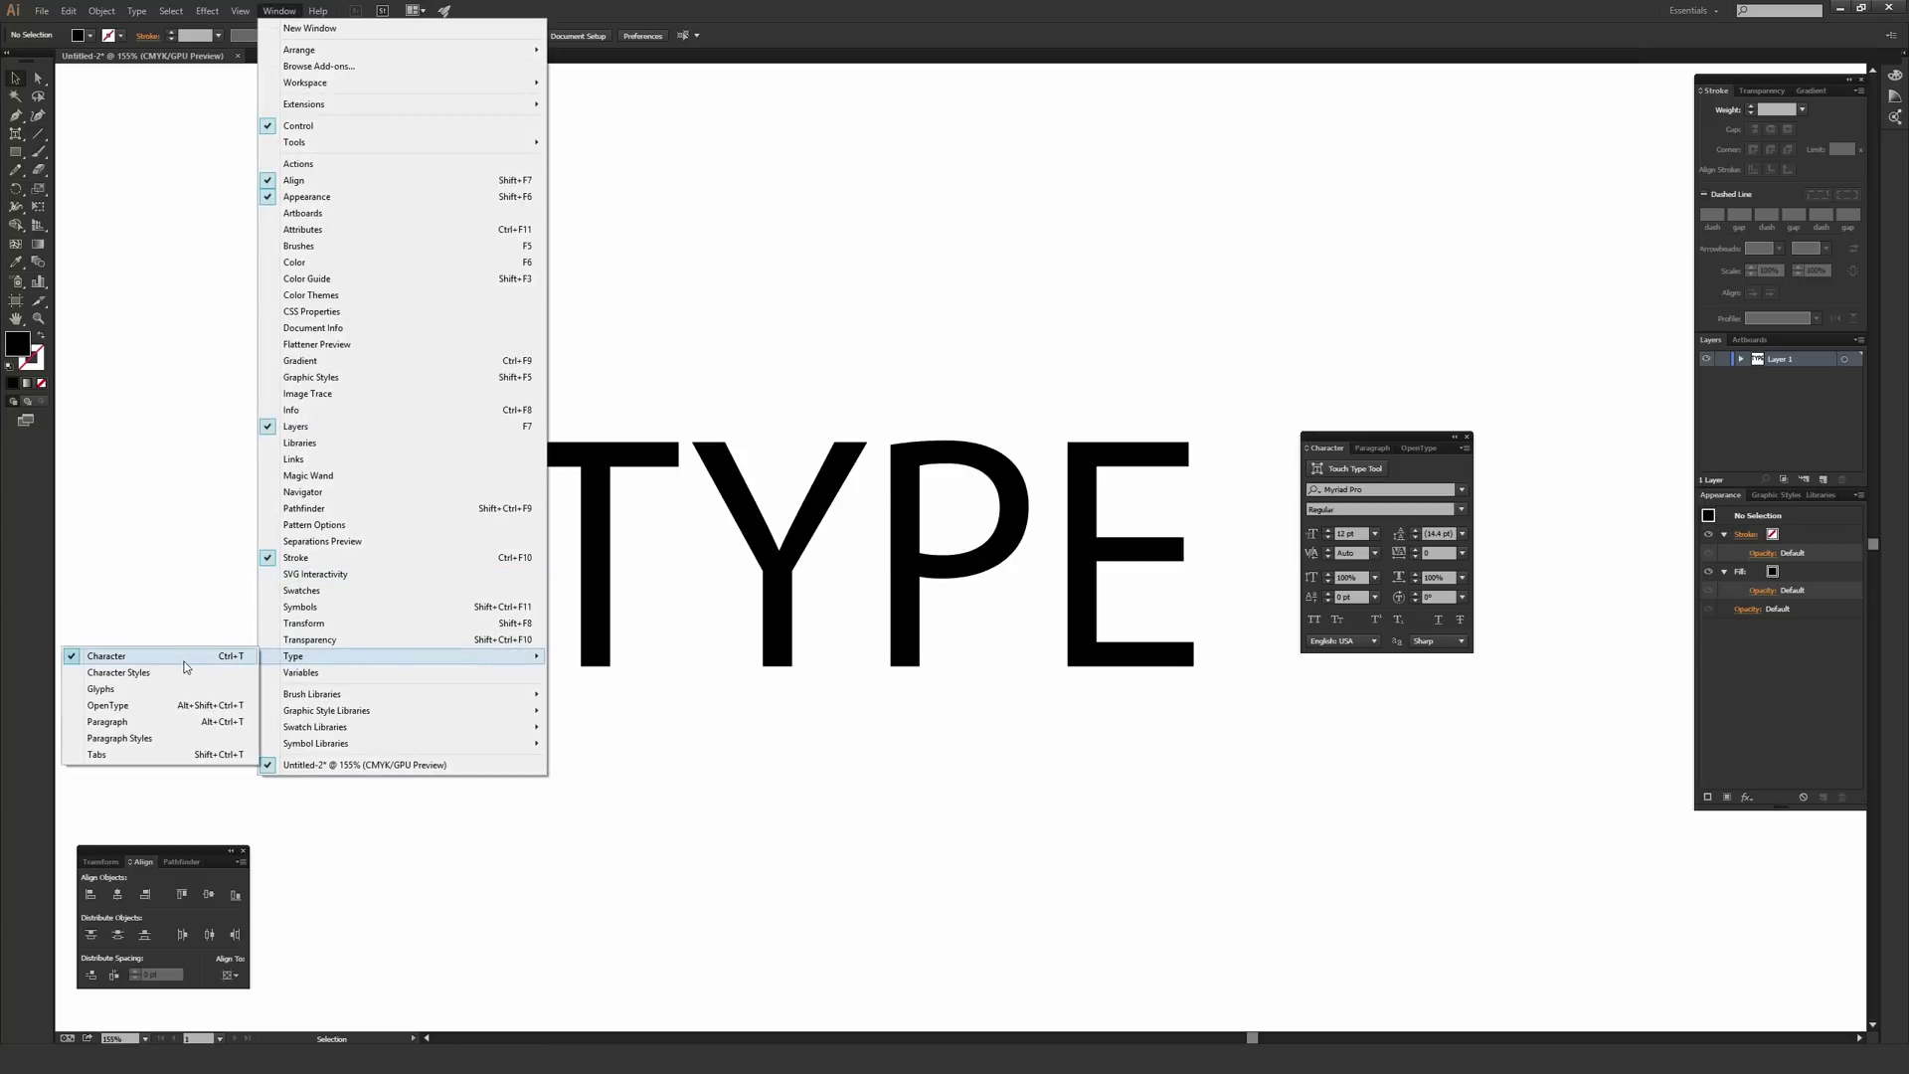
pyautogui.click(1159, 326)
pyautogui.moveTo(1369, 433); pyautogui.dragTo(1377, 436)
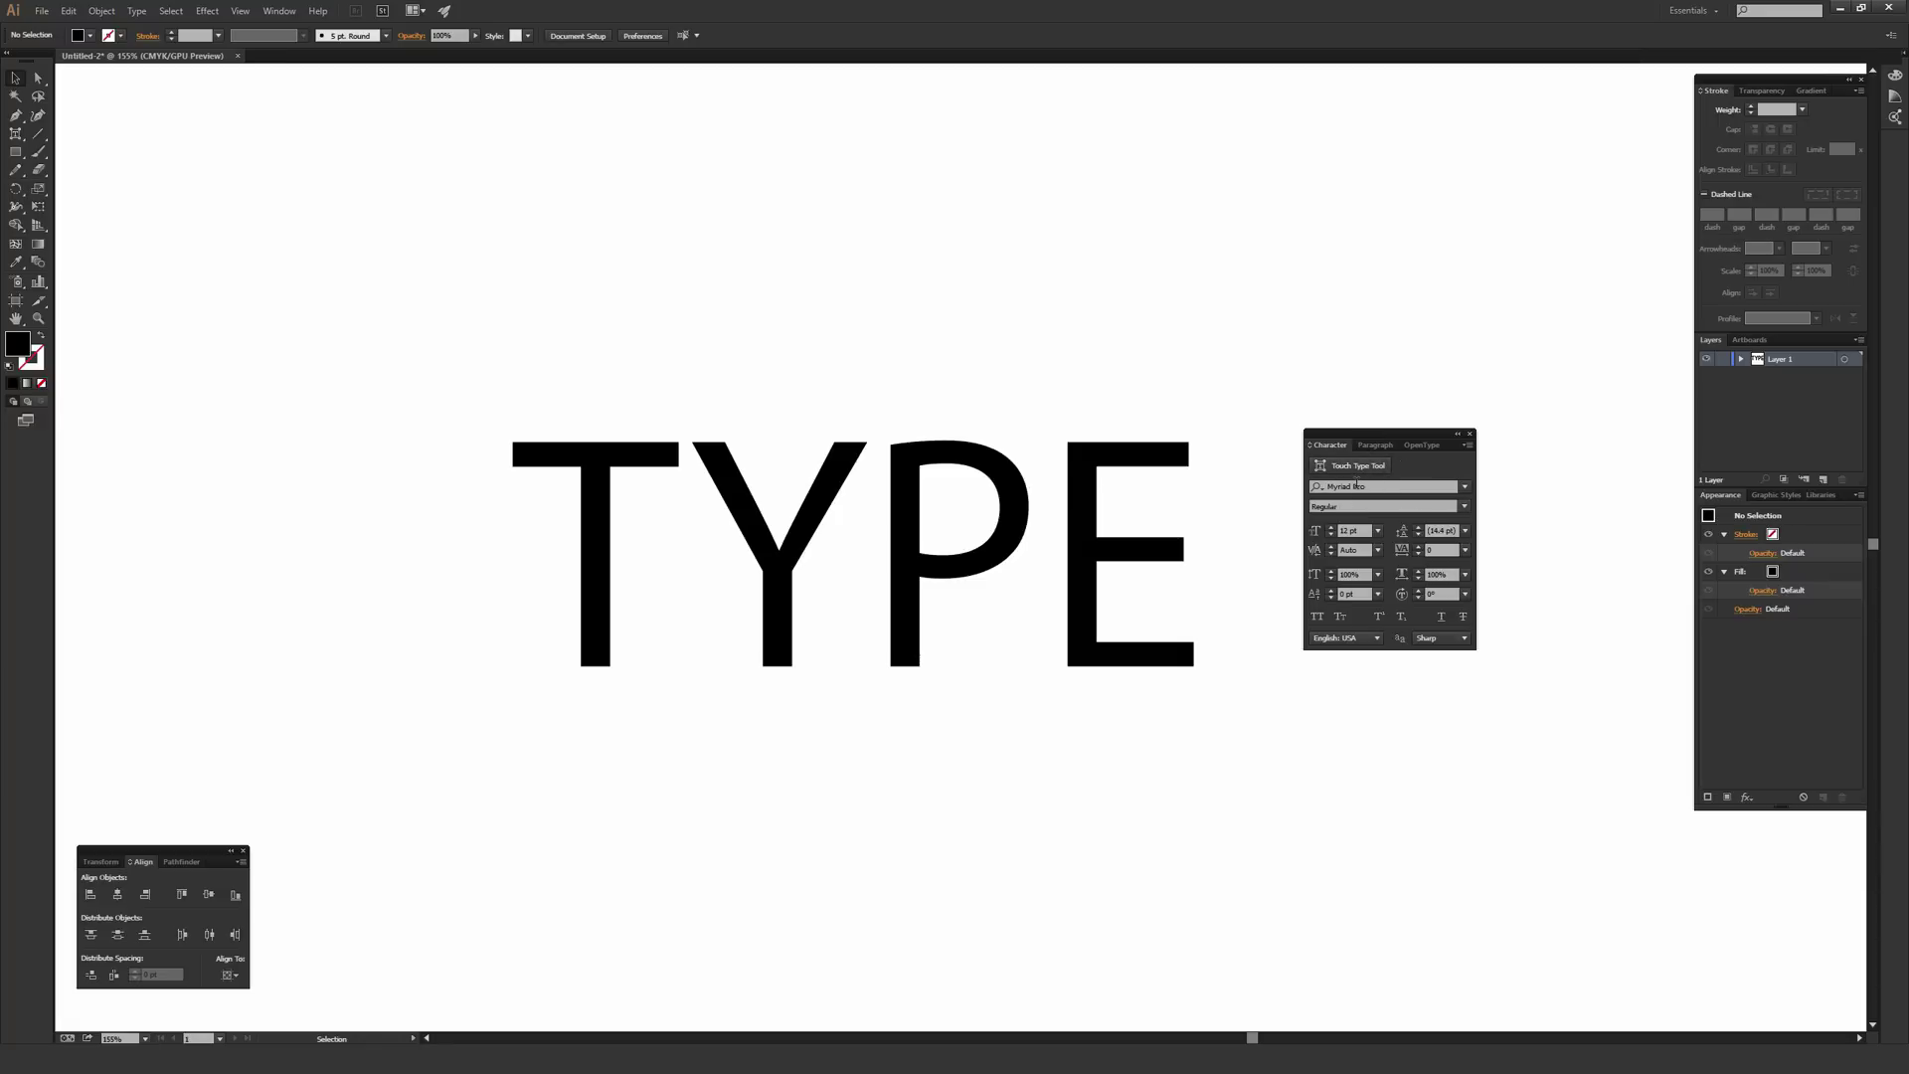
# Select the TYPE text object, switch to the Touch Type tool and pick the letter P
pyautogui.moveTo(979, 479)
pyautogui.mouseDown()
pyautogui.moveTo(988, 418)
pyautogui.moveTo(972, 480)
pyautogui.mouseUp()
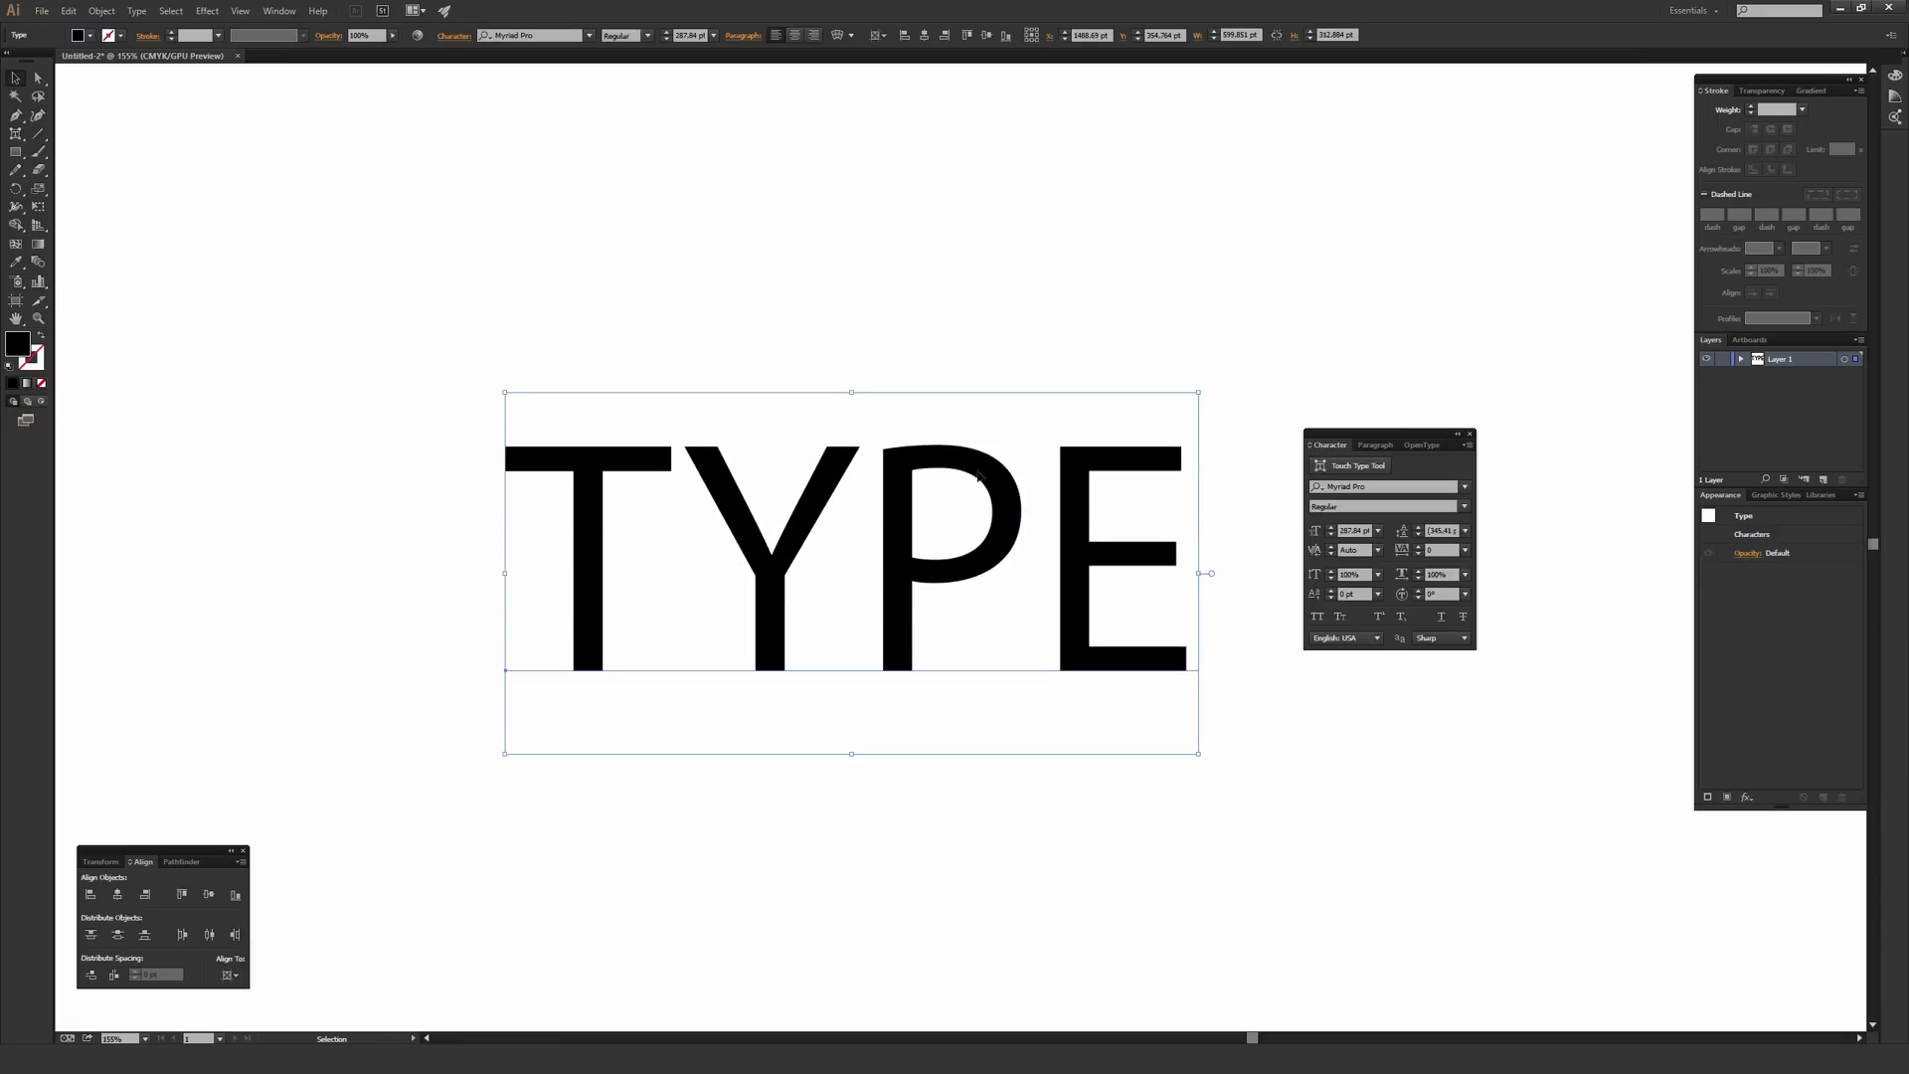
pyautogui.click(1348, 469)
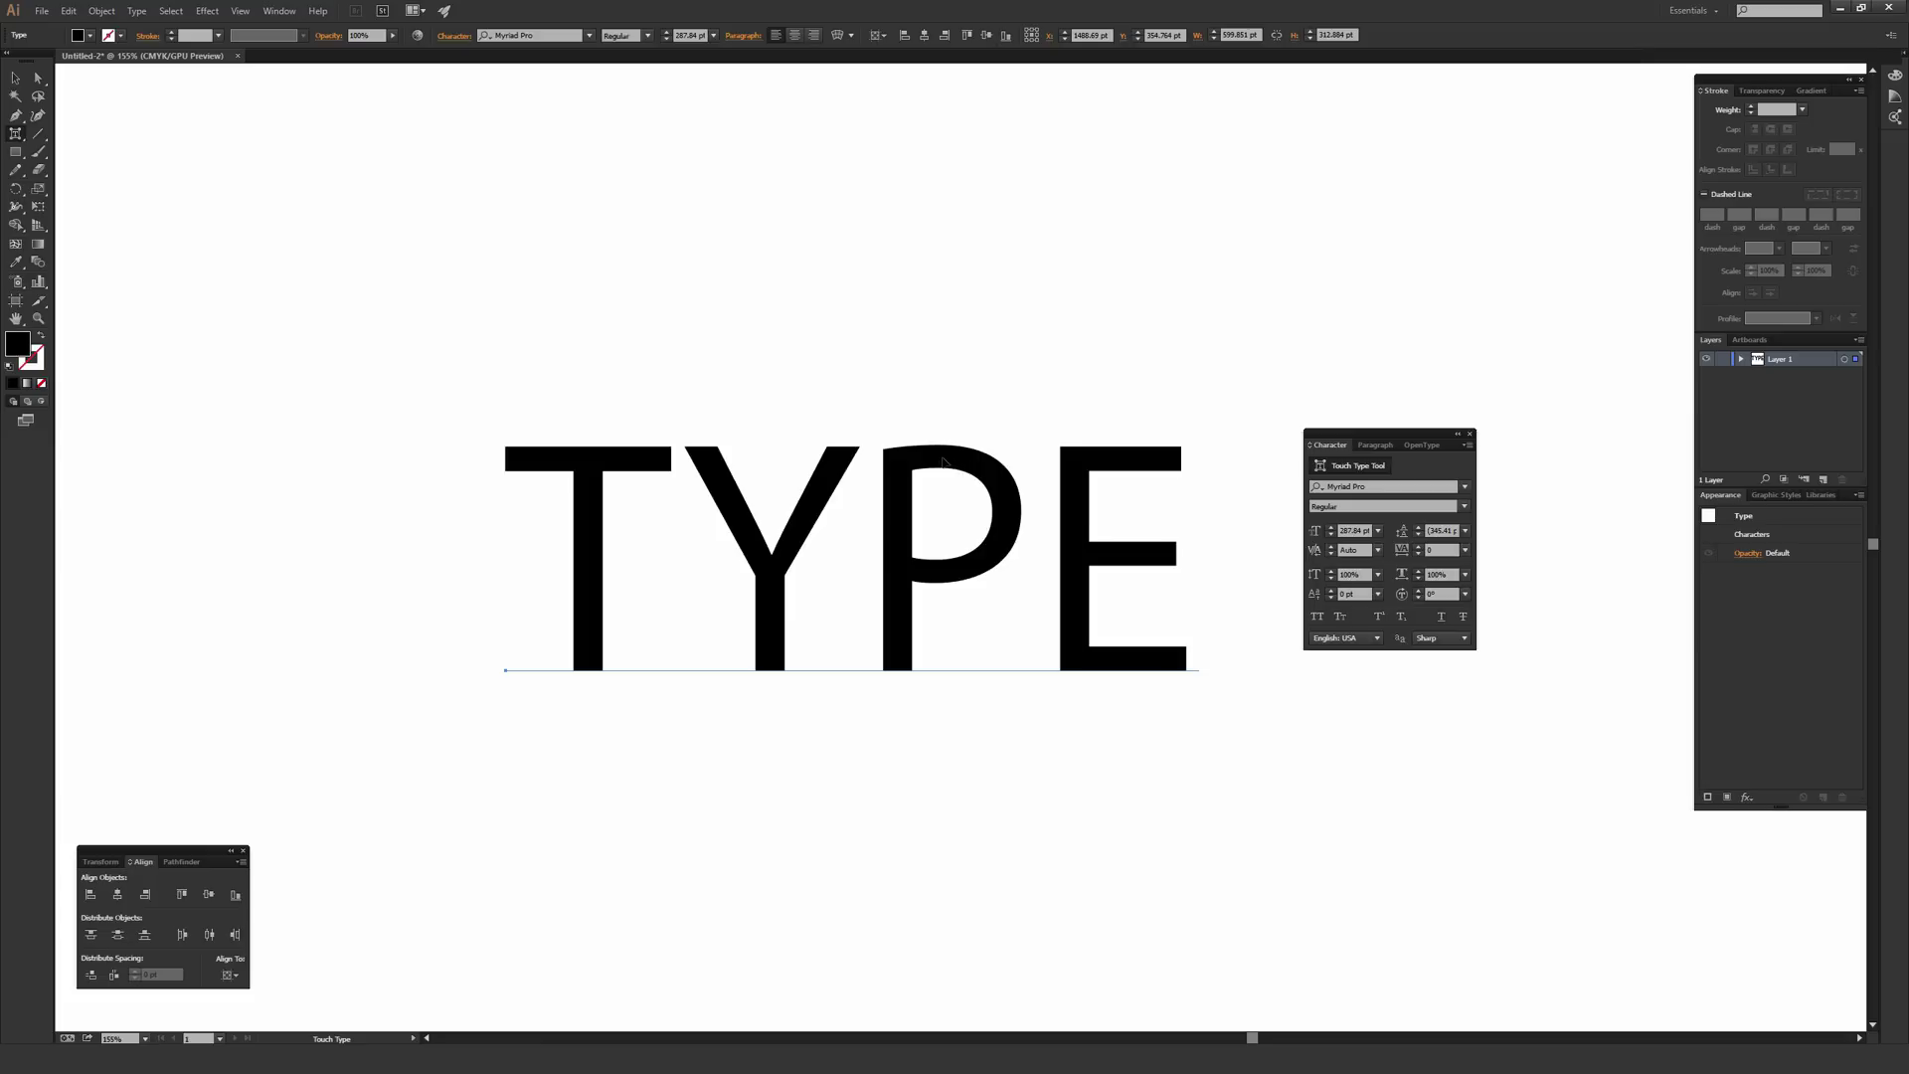
pyautogui.click(943, 460)
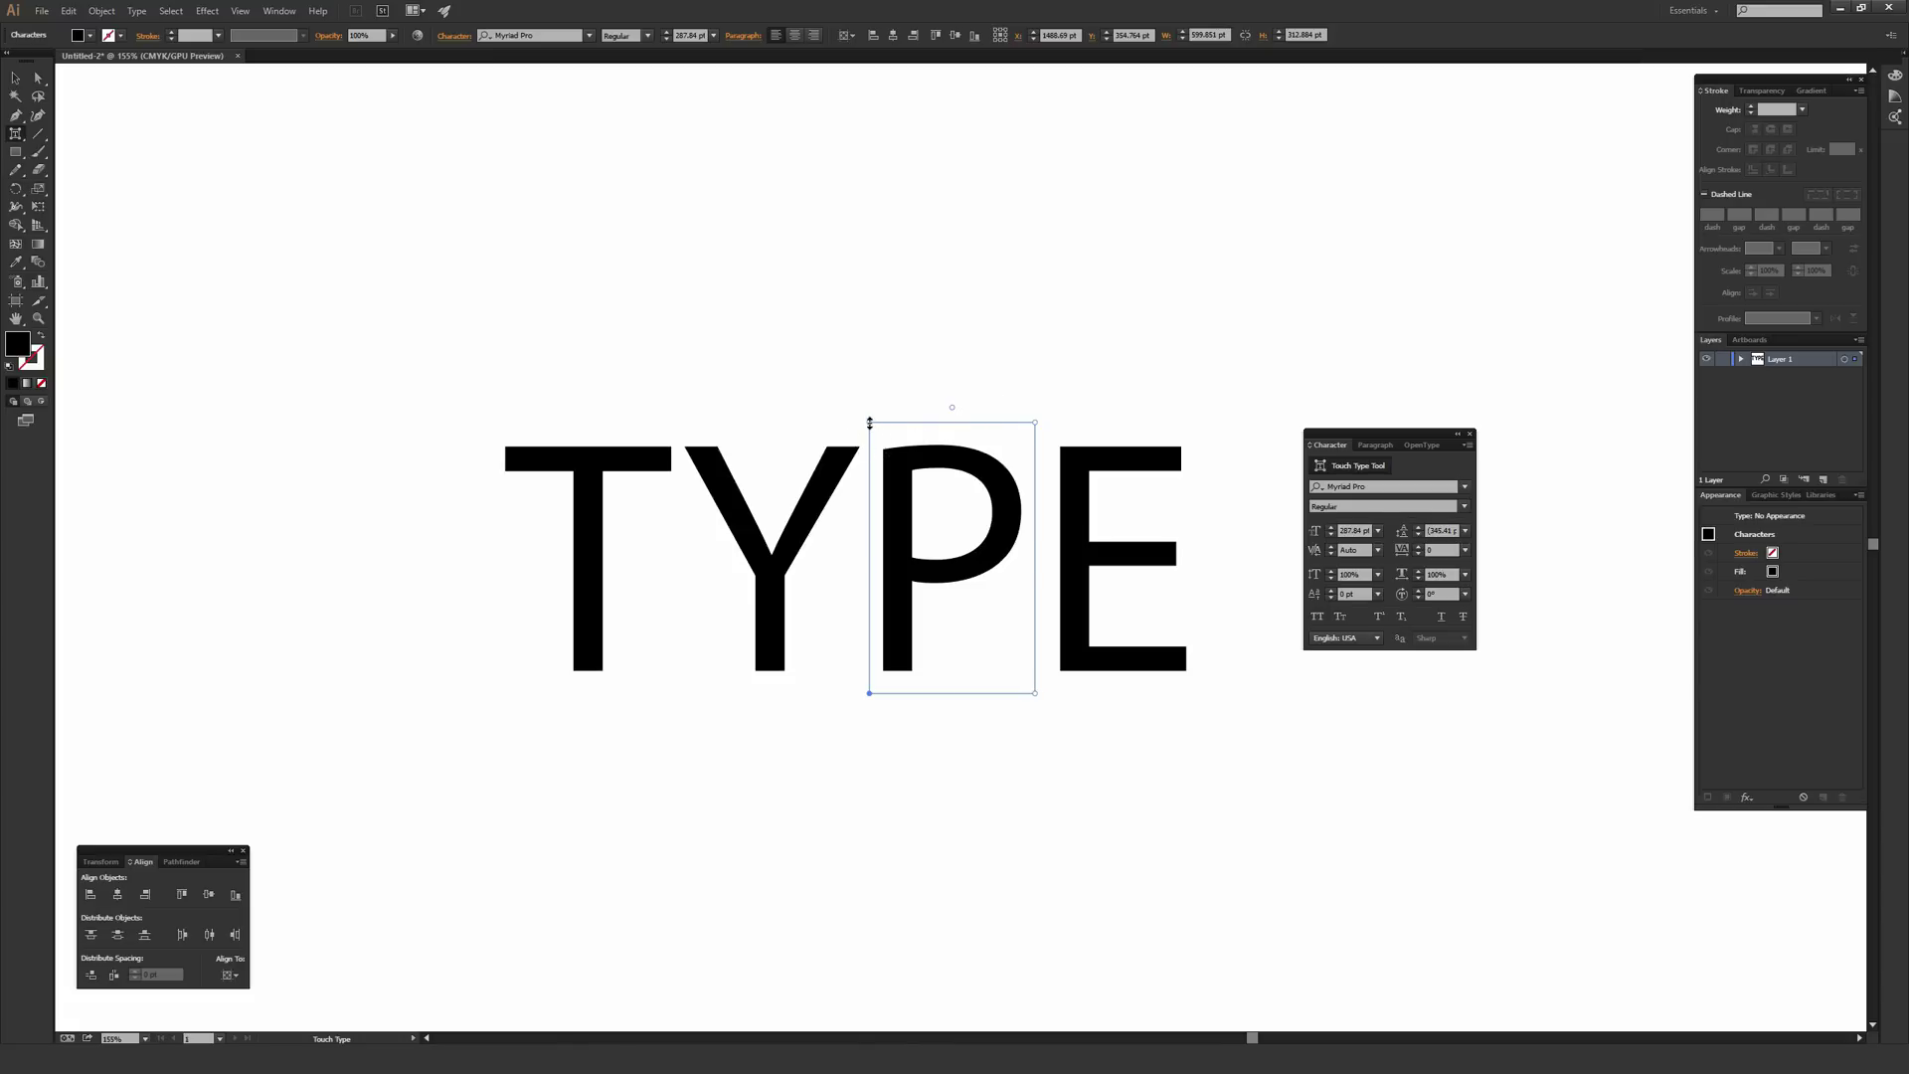
# Narrow the P to about 89% horizontal scale after undoing two trial scalings, then select the Y
pyautogui.moveTo(870, 423); pyautogui.dragTo(934, 480)
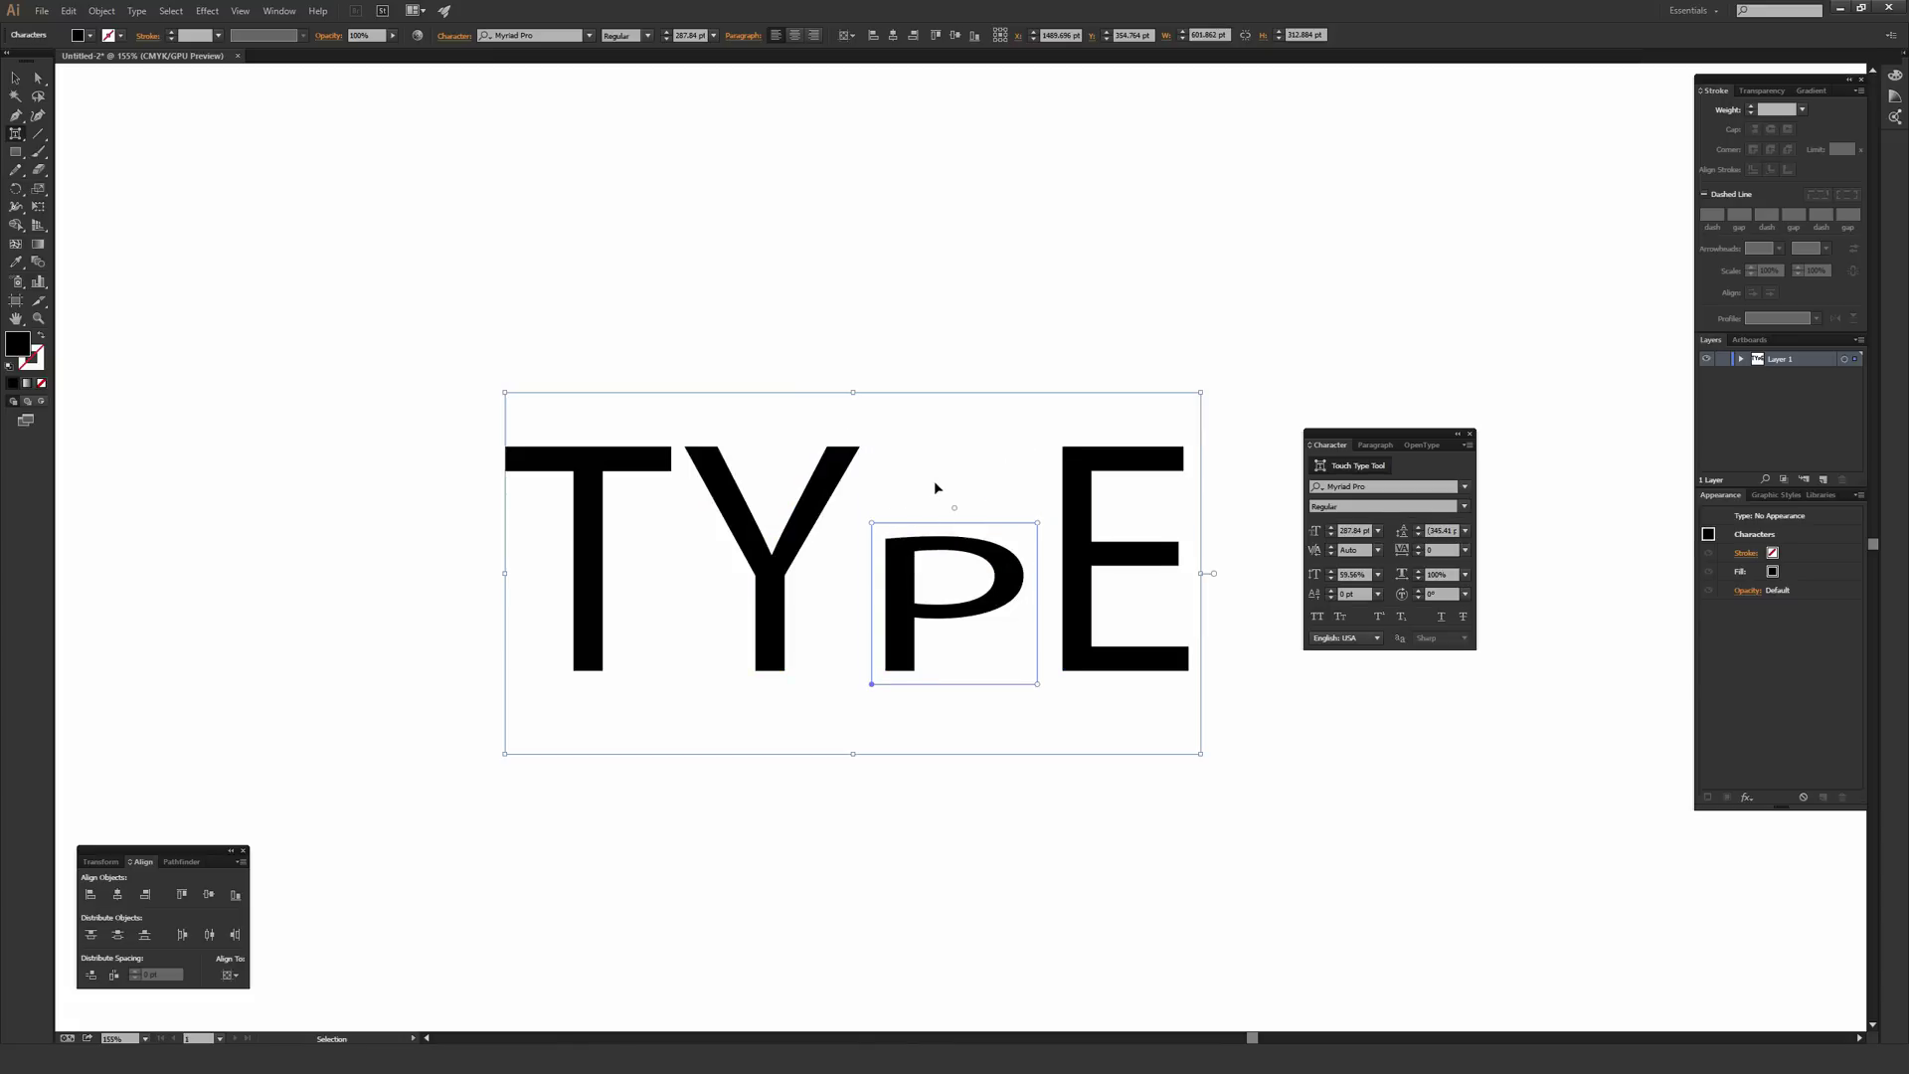
pyautogui.hotkey('ctrl', 'z')
pyautogui.moveTo(1032, 425); pyautogui.dragTo(994, 477)
pyautogui.hotkey('ctrl', 'z')
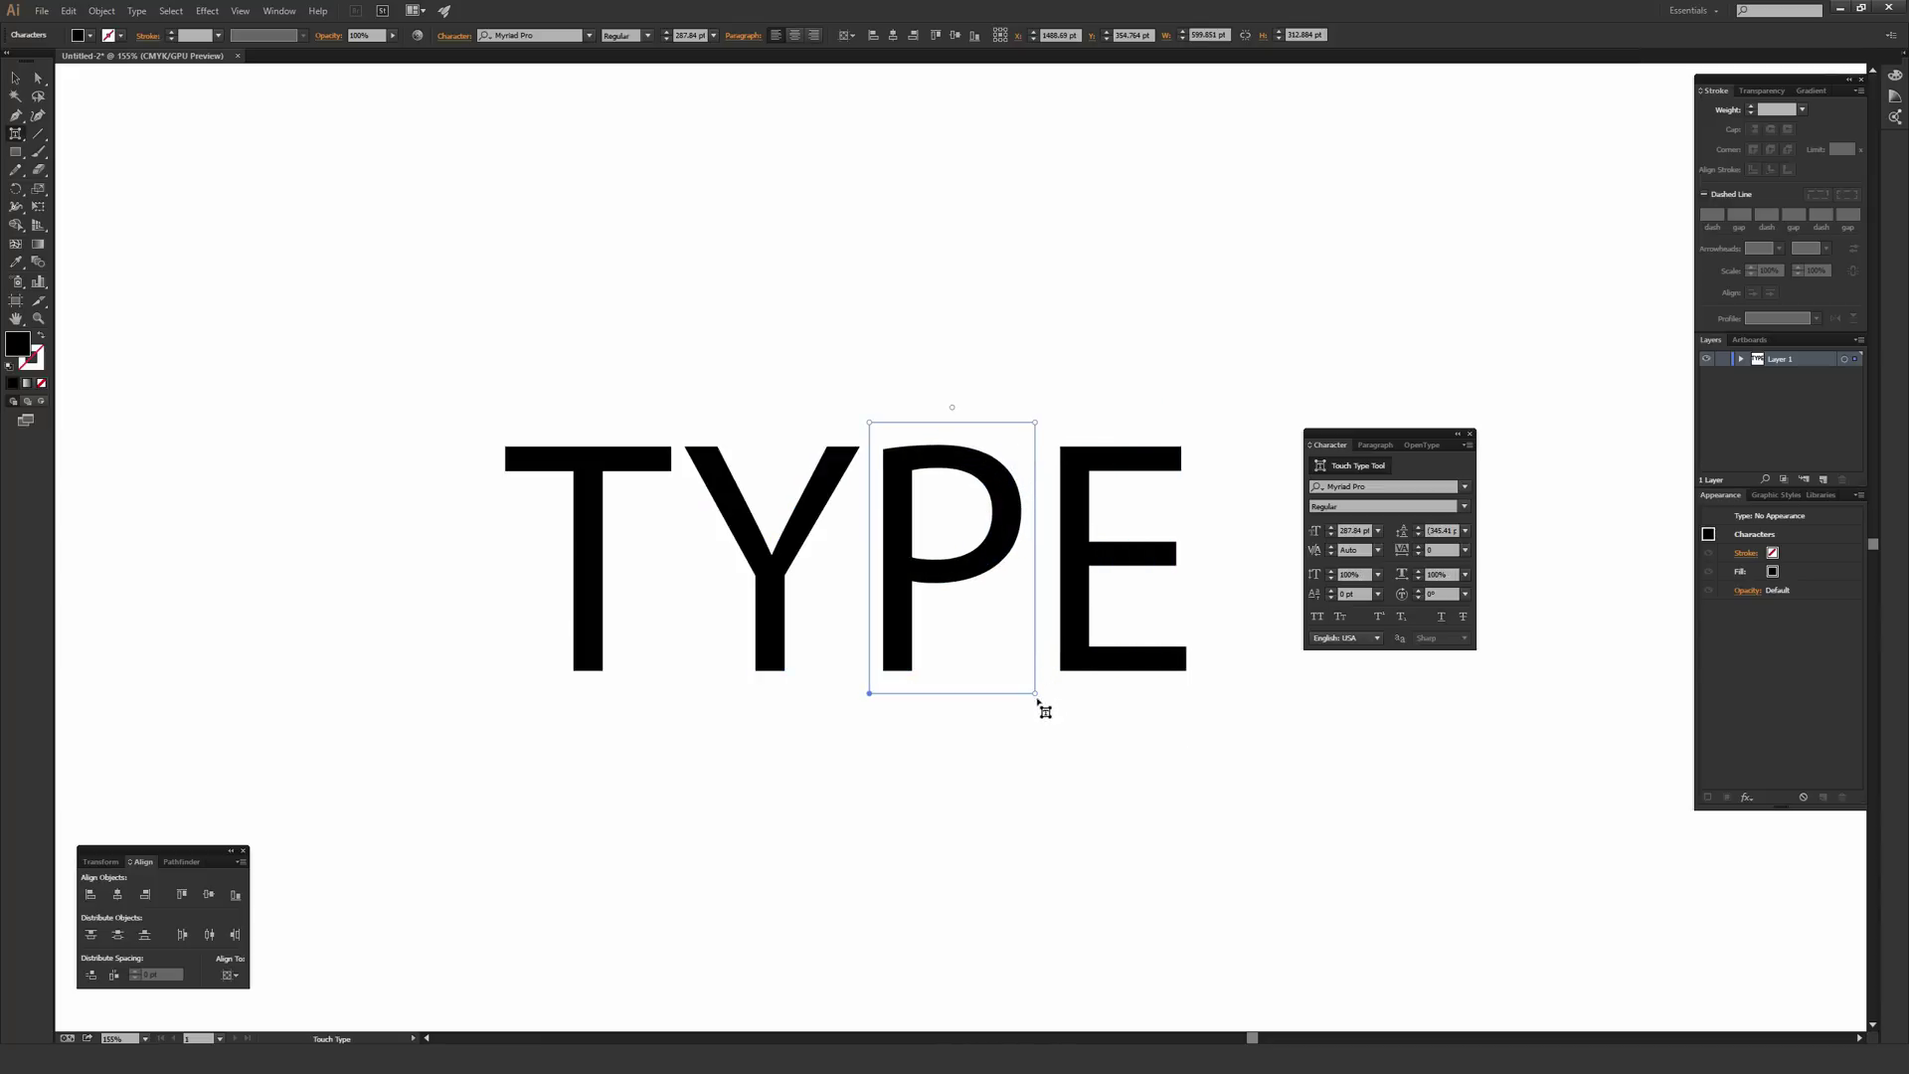
pyautogui.moveTo(1035, 694)
pyautogui.mouseDown()
pyautogui.moveTo(972, 694)
pyautogui.moveTo(1006, 694)
pyautogui.mouseUp()
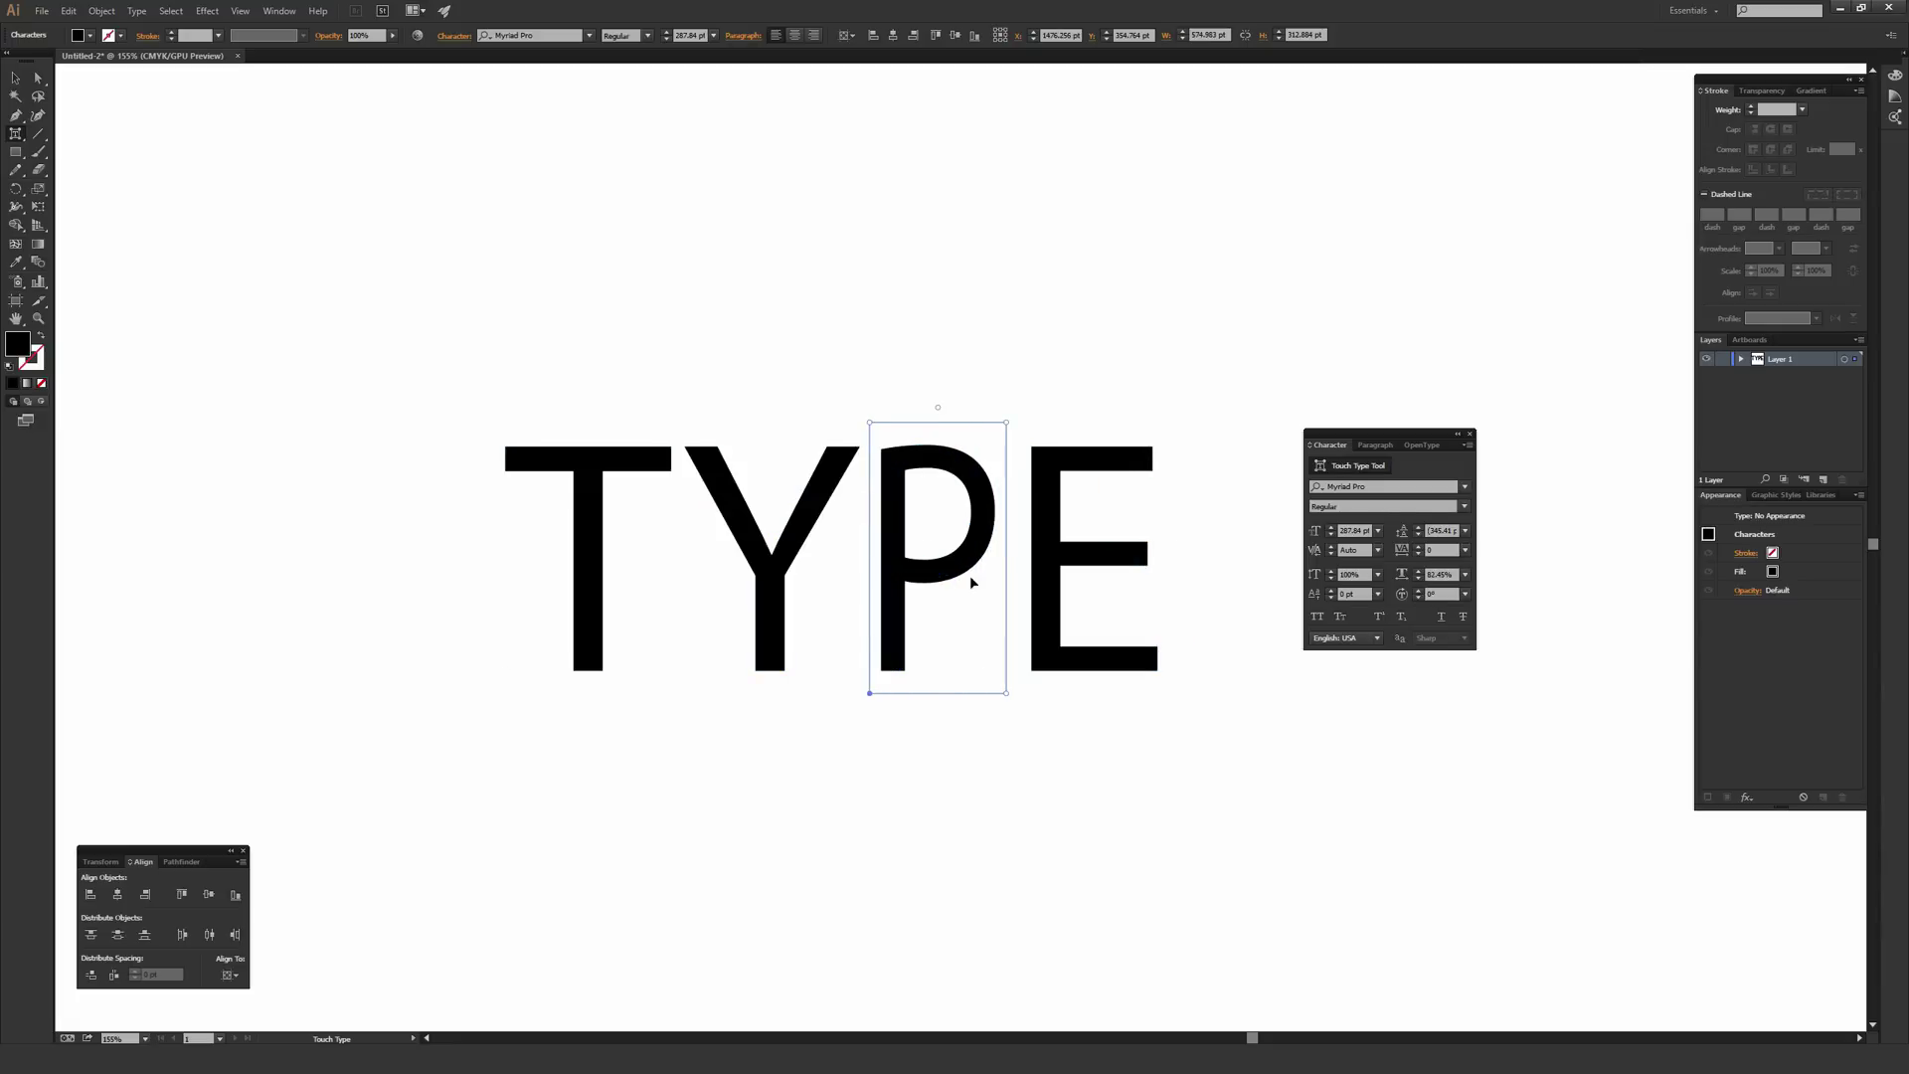
pyautogui.click(823, 500)
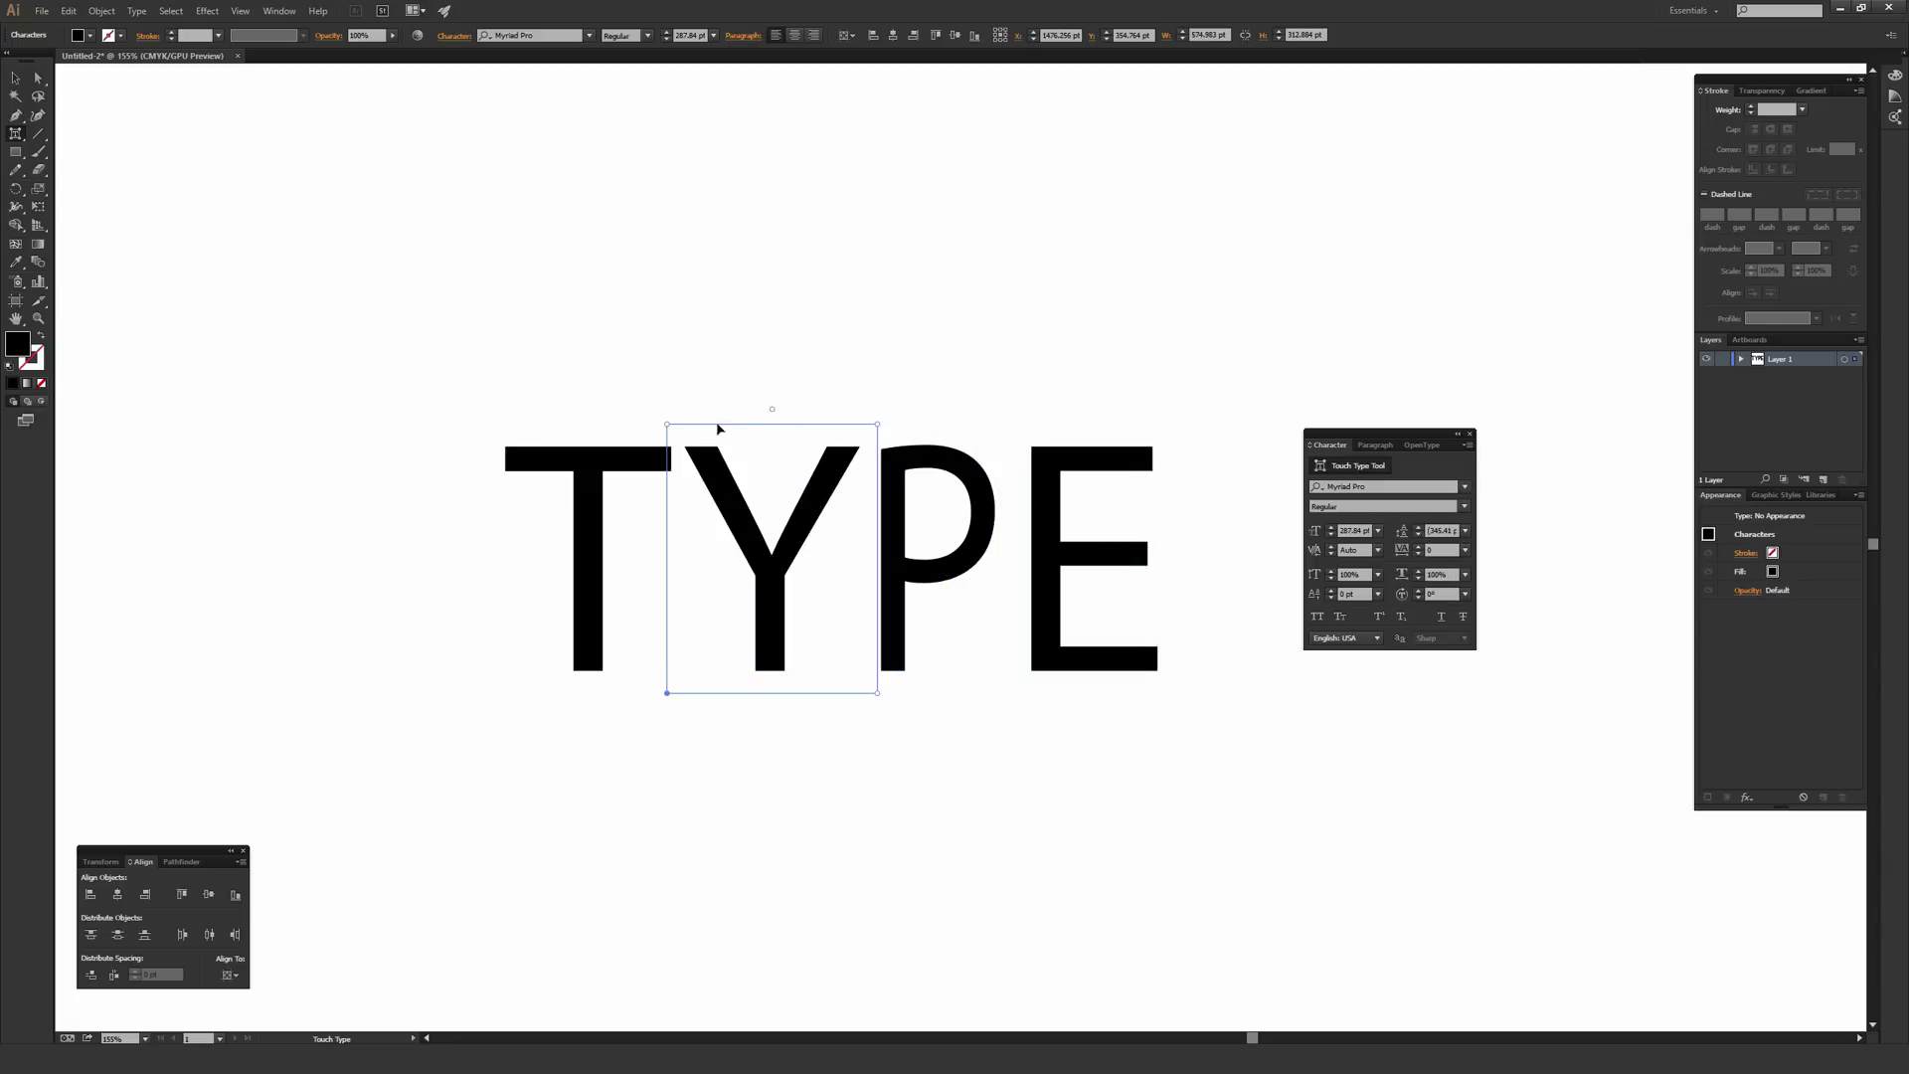
# Shorten the Y to about 72% vertical scale and rotate it into a slight tilt
pyautogui.moveTo(670, 449); pyautogui.dragTo(667, 493)
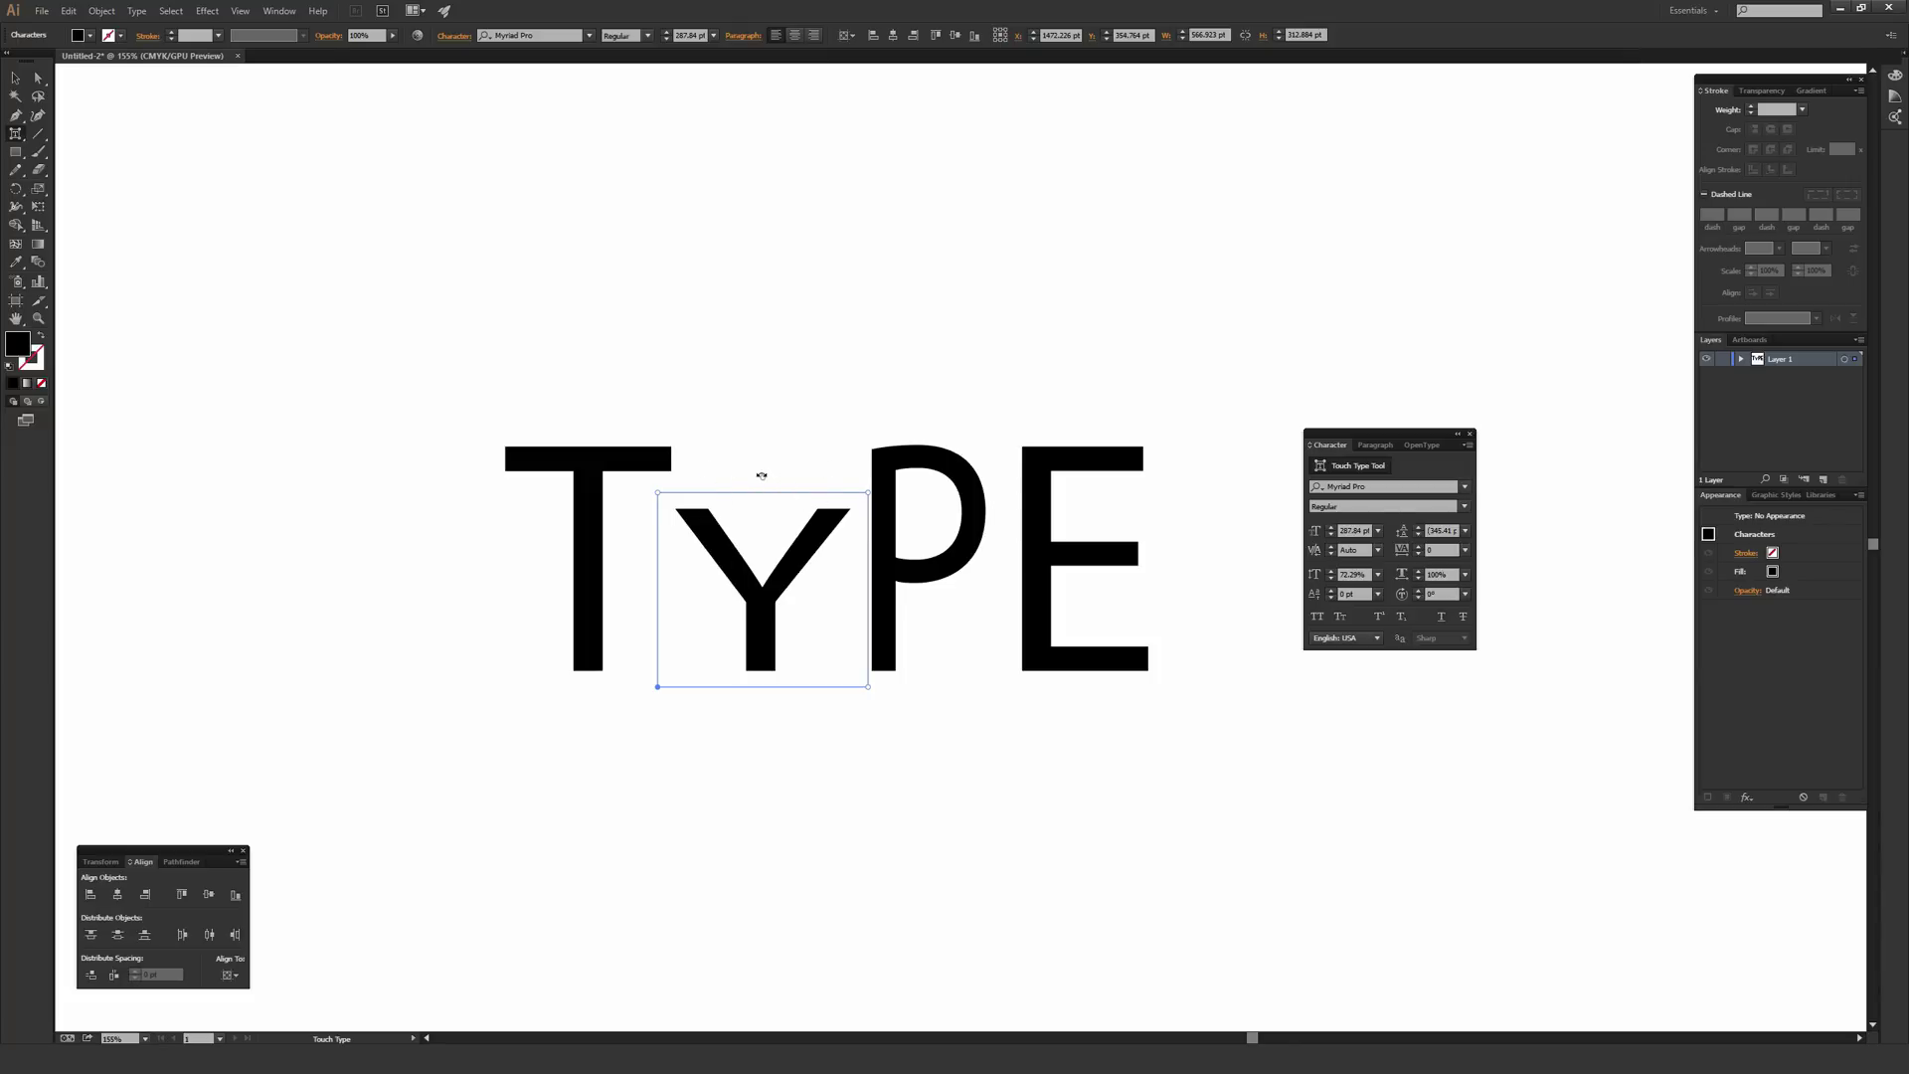
pyautogui.moveTo(761, 475); pyautogui.dragTo(845, 503)
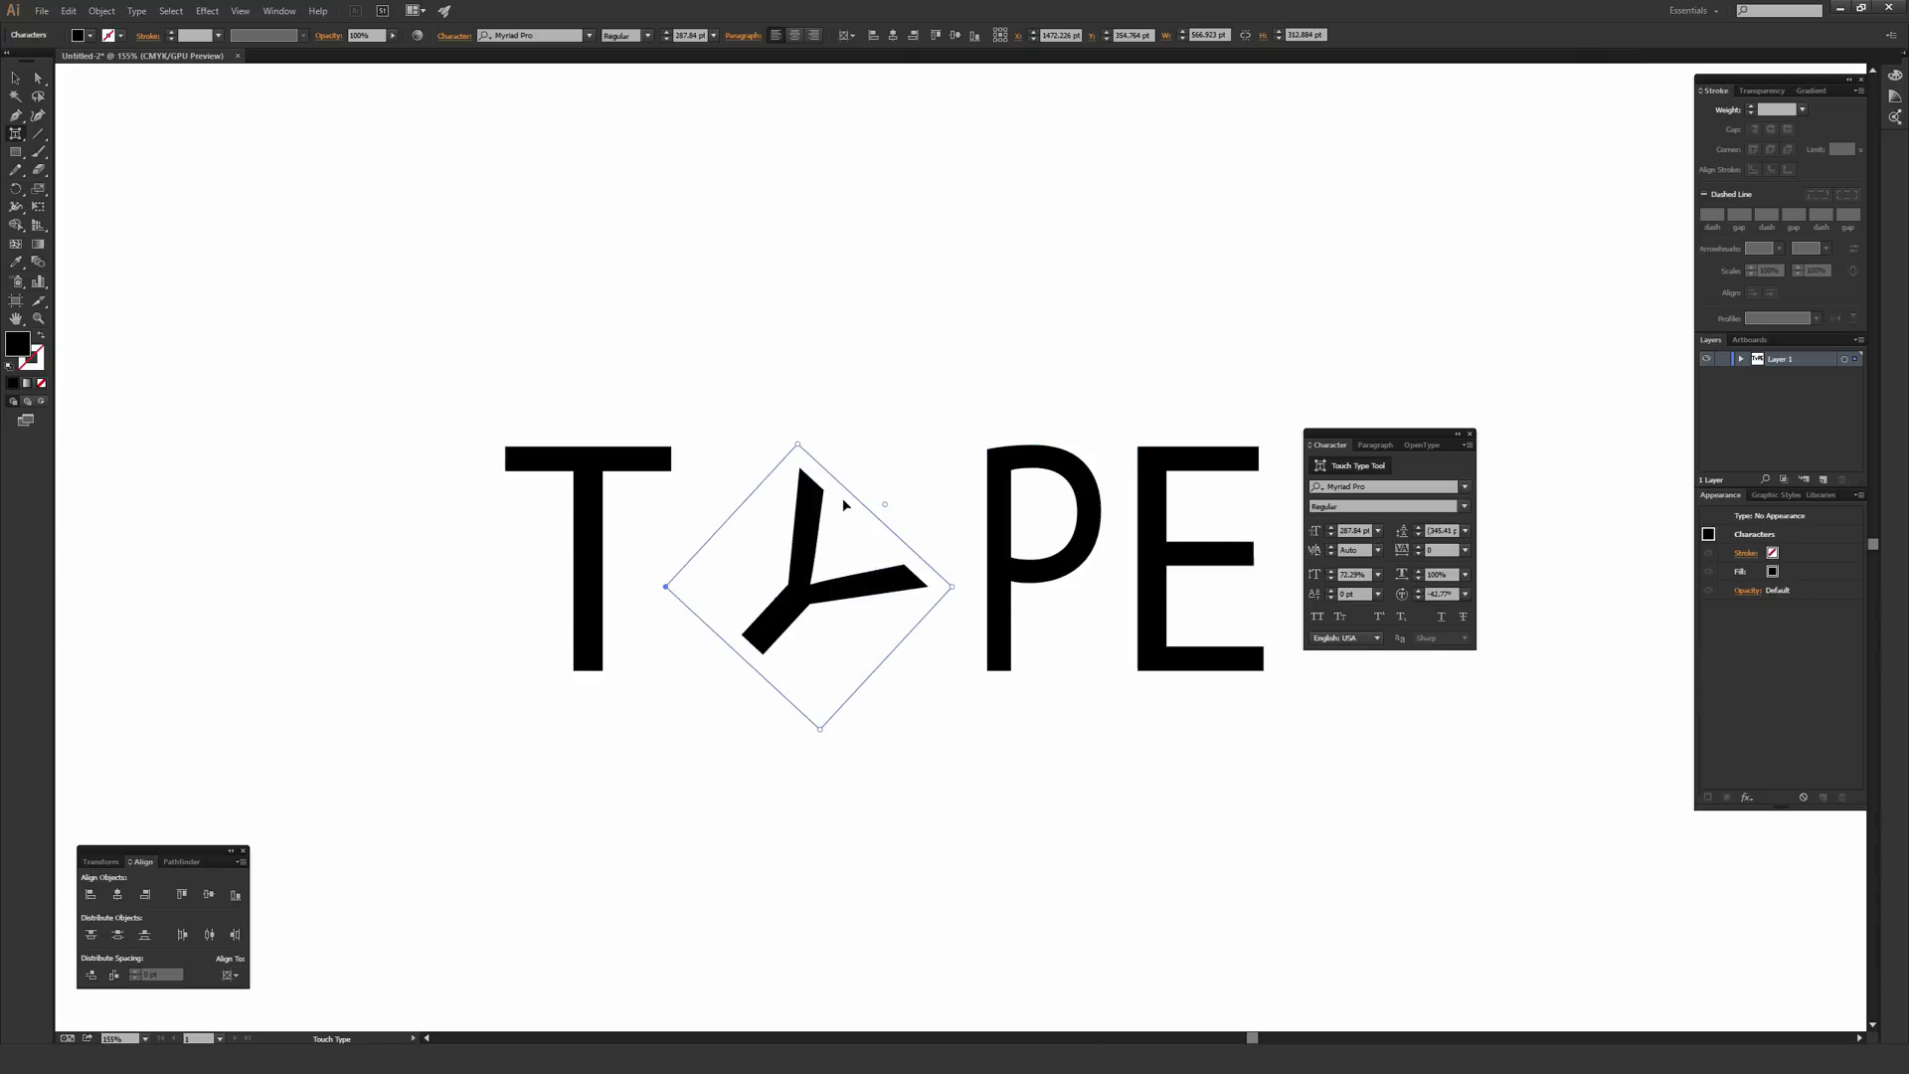
pyautogui.moveTo(889, 505); pyautogui.dragTo(768, 480)
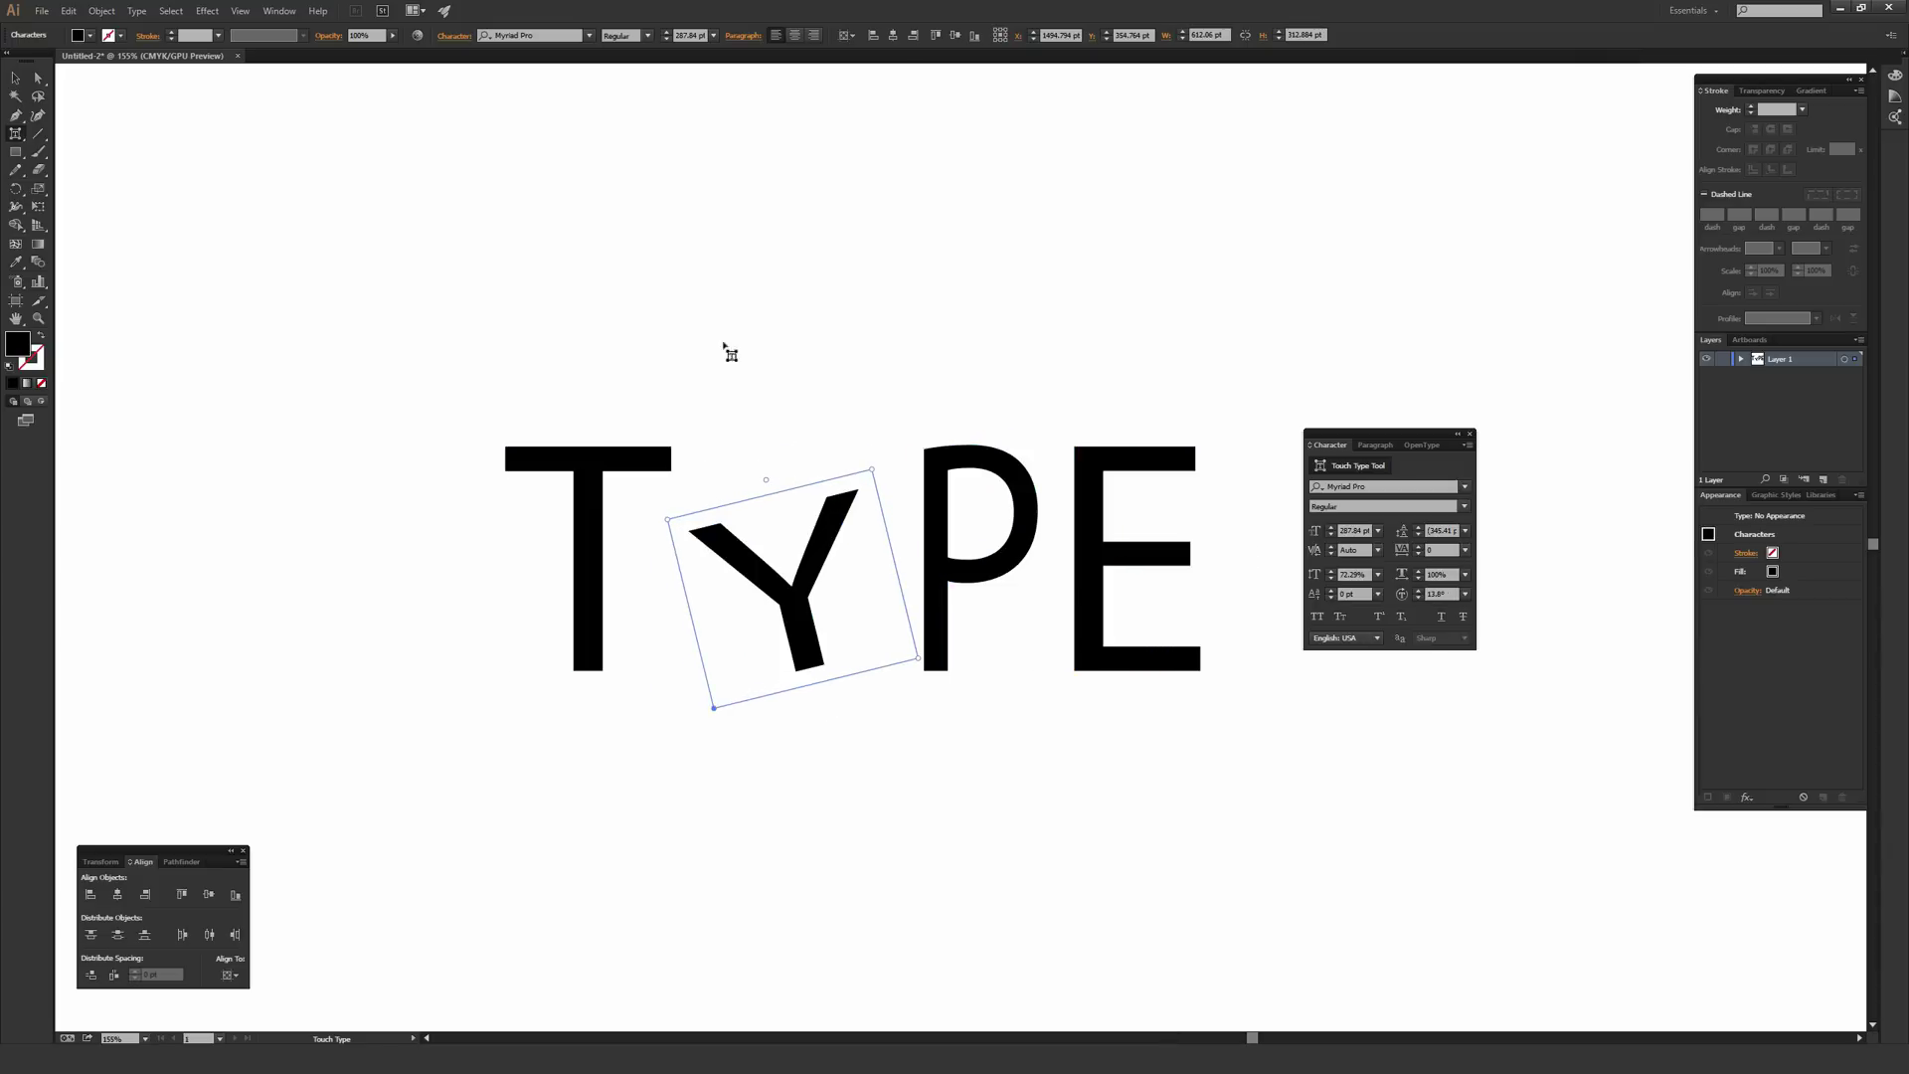
pyautogui.click(16, 80)
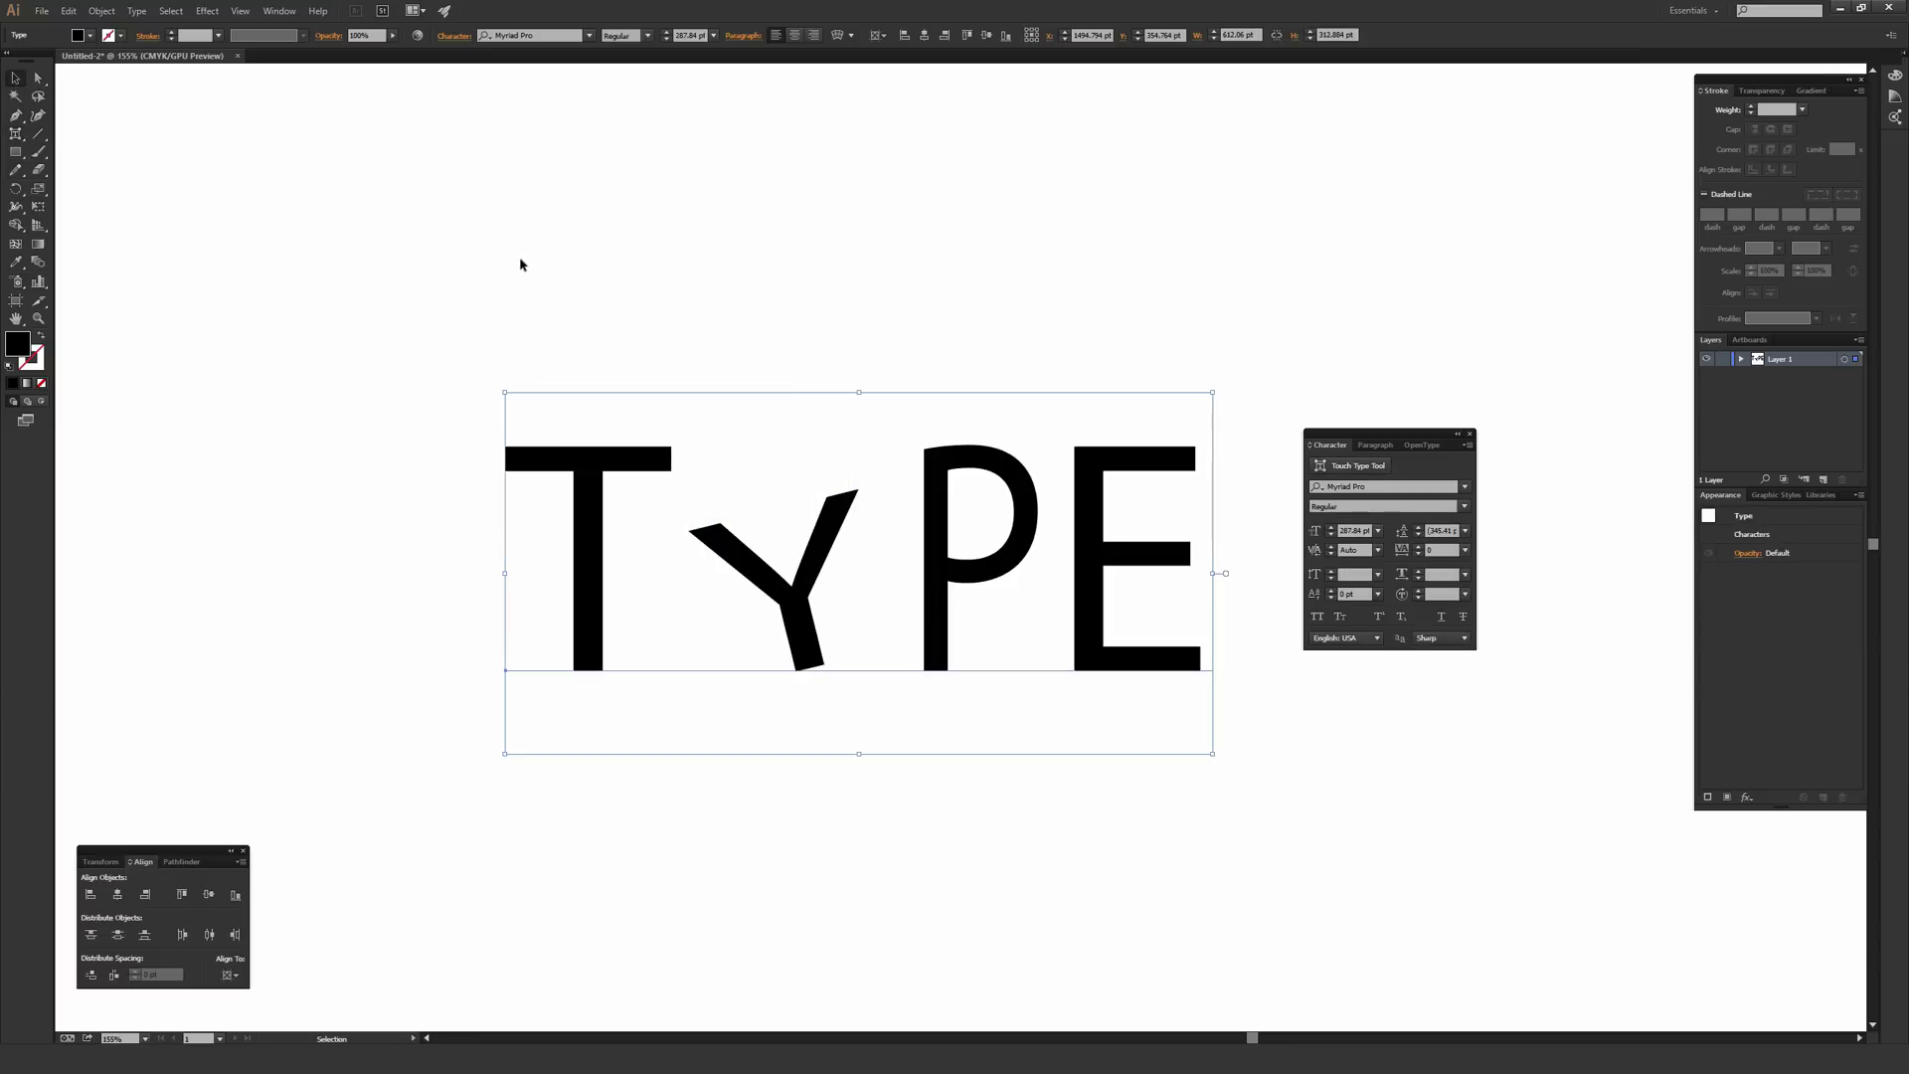
# Test that TYPE is live text by replacing the Y with Q using the Type tool, then undo
pyautogui.click(570, 280)
pyautogui.click(895, 630)
pyautogui.hotkey('shift', 't')
pyautogui.moveTo(803, 601); pyautogui.dragTo(764, 582)
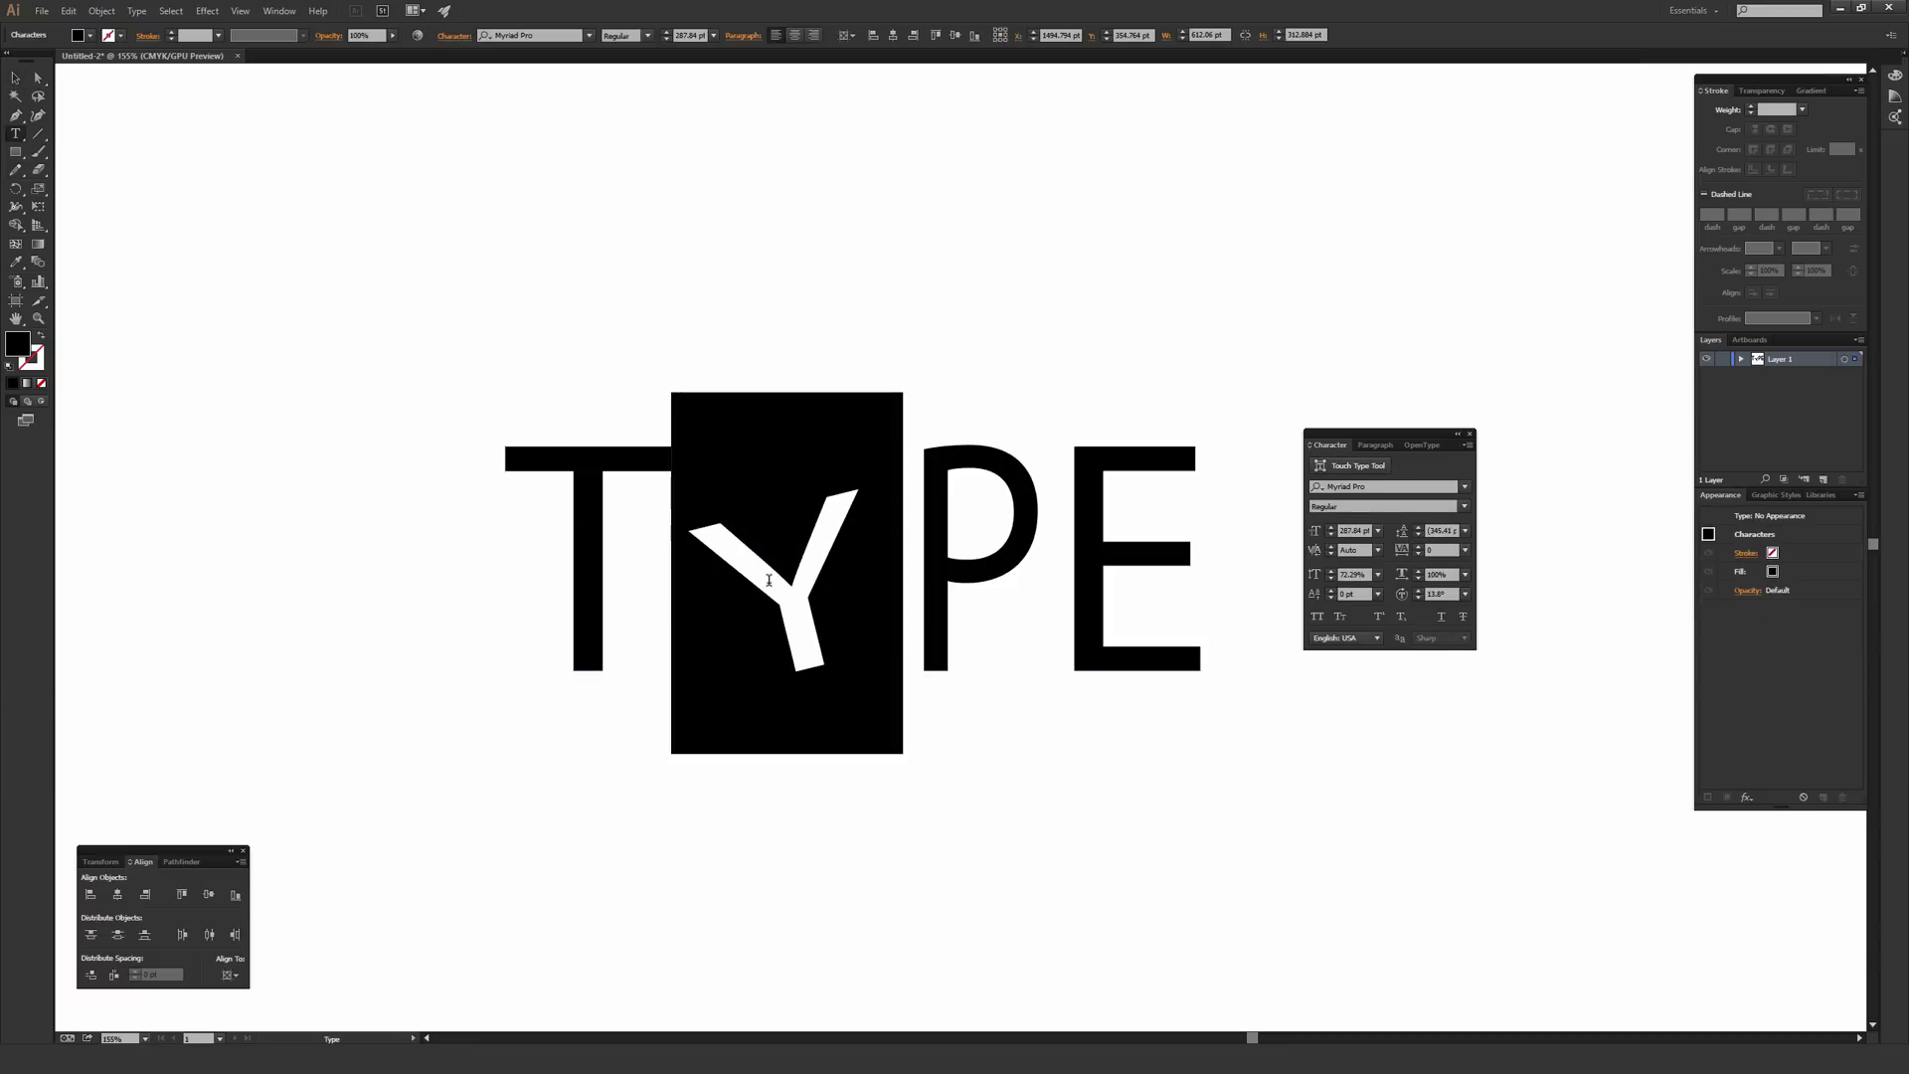
pyautogui.write('Q')
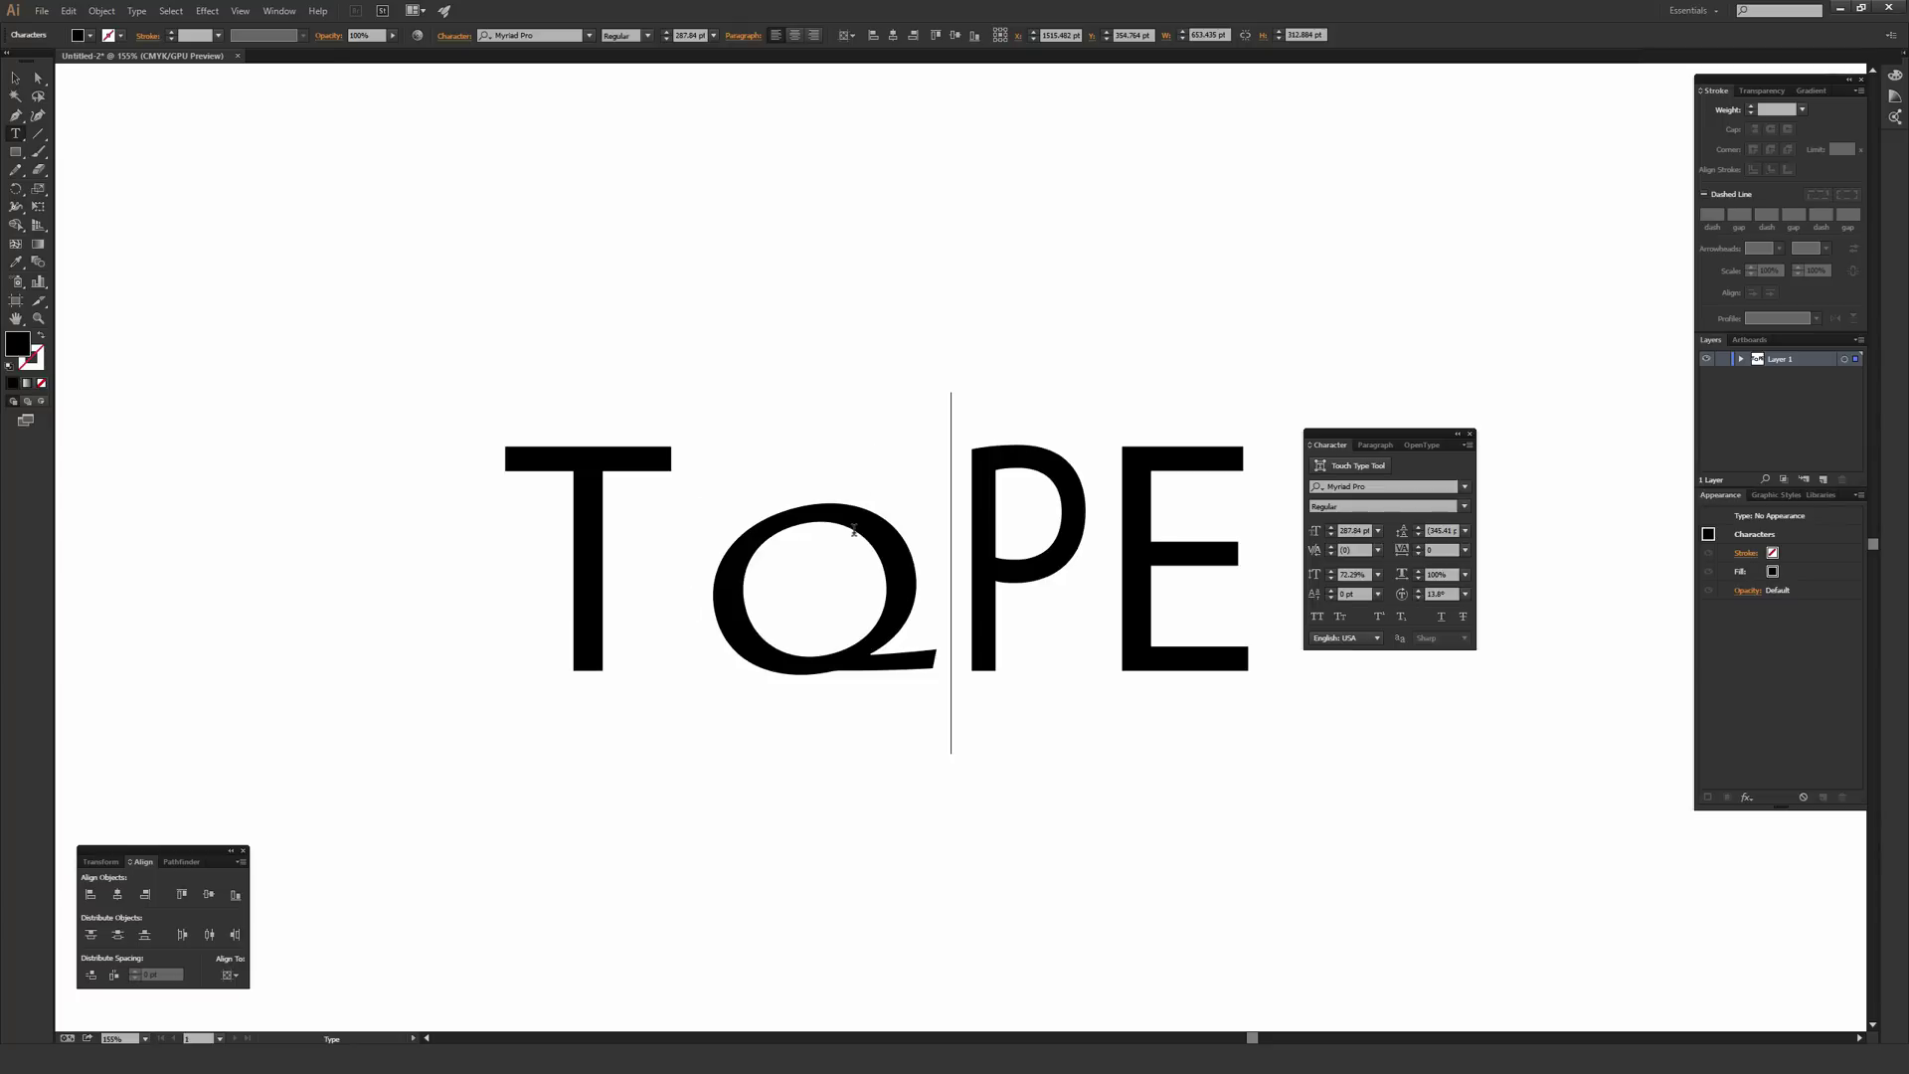
pyautogui.moveTo(829, 538); pyautogui.dragTo(716, 522)
pyautogui.hotkey('ctrl', 'z')
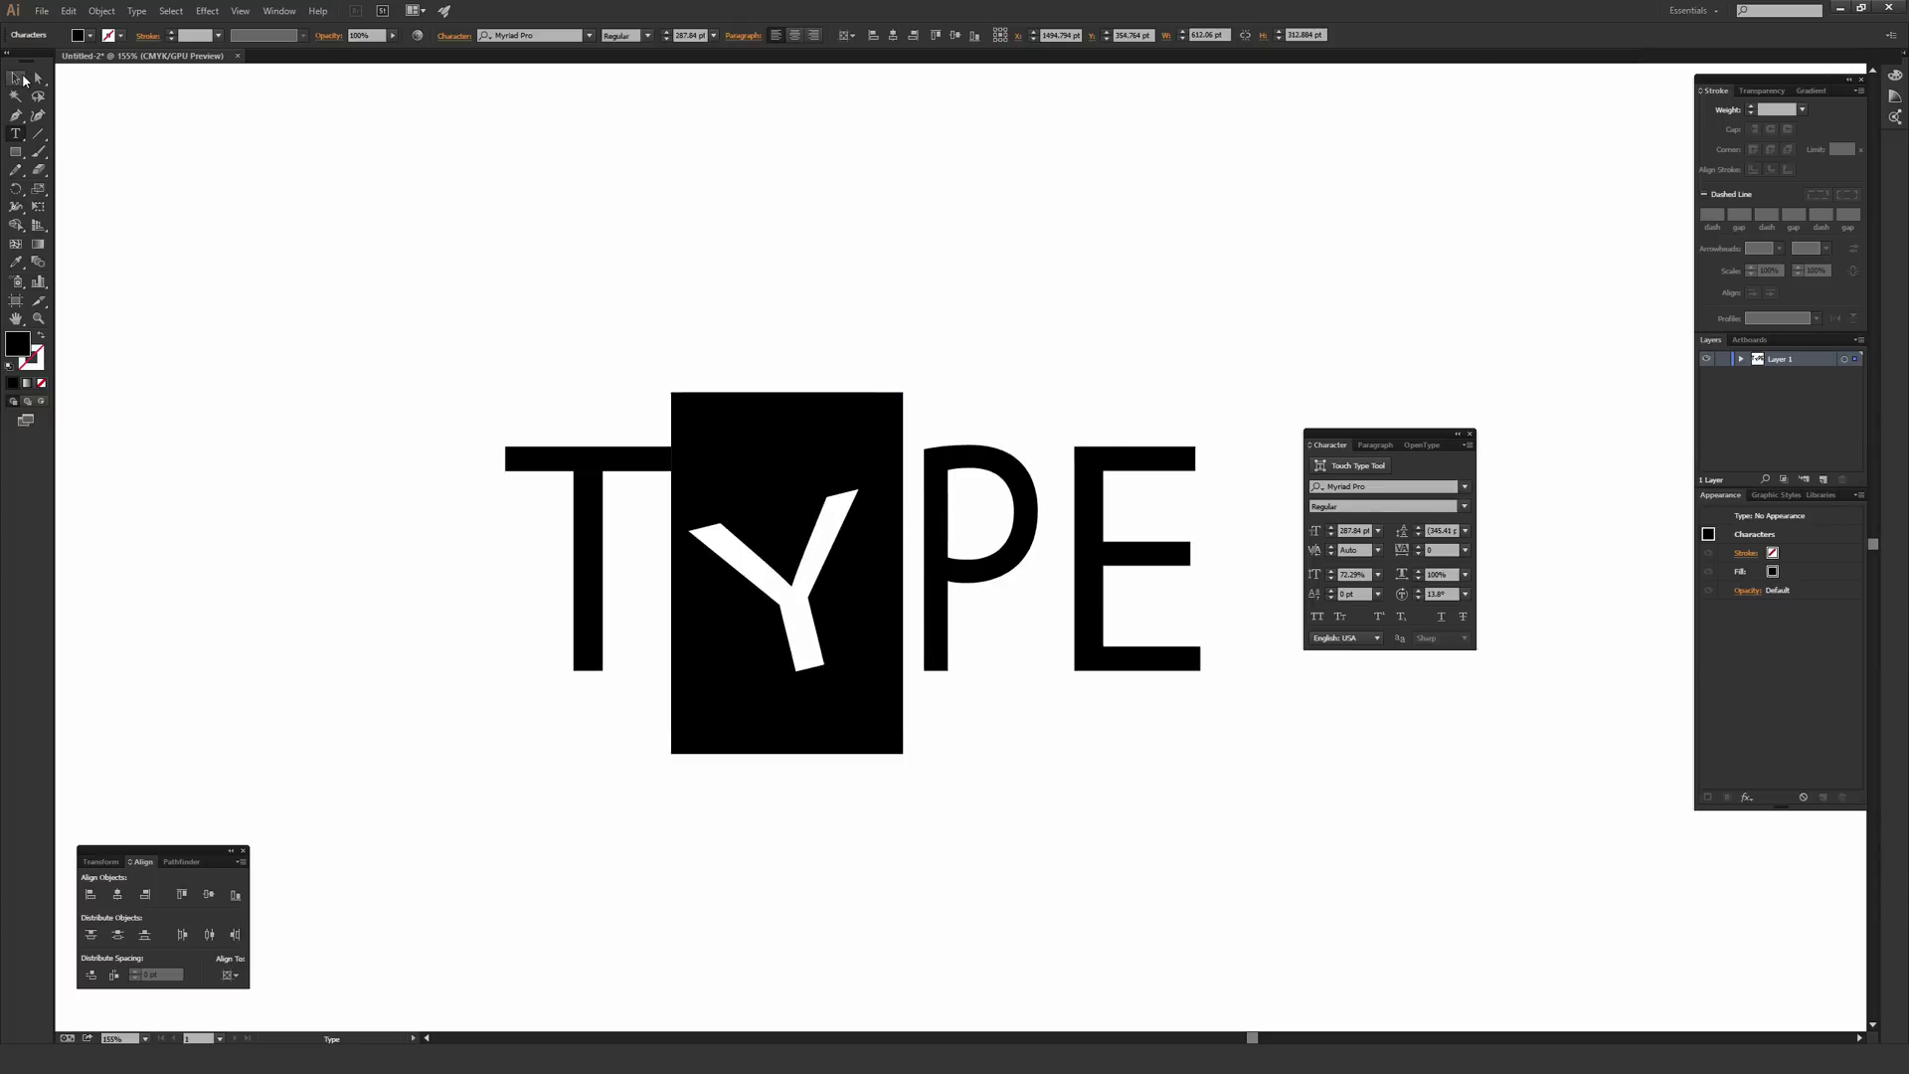
# Undo the remaining P and Y tweaks so TYPE returns to even, upright letters
pyautogui.press('Escape')
pyautogui.click(534, 292)
pyautogui.click(1034, 641)
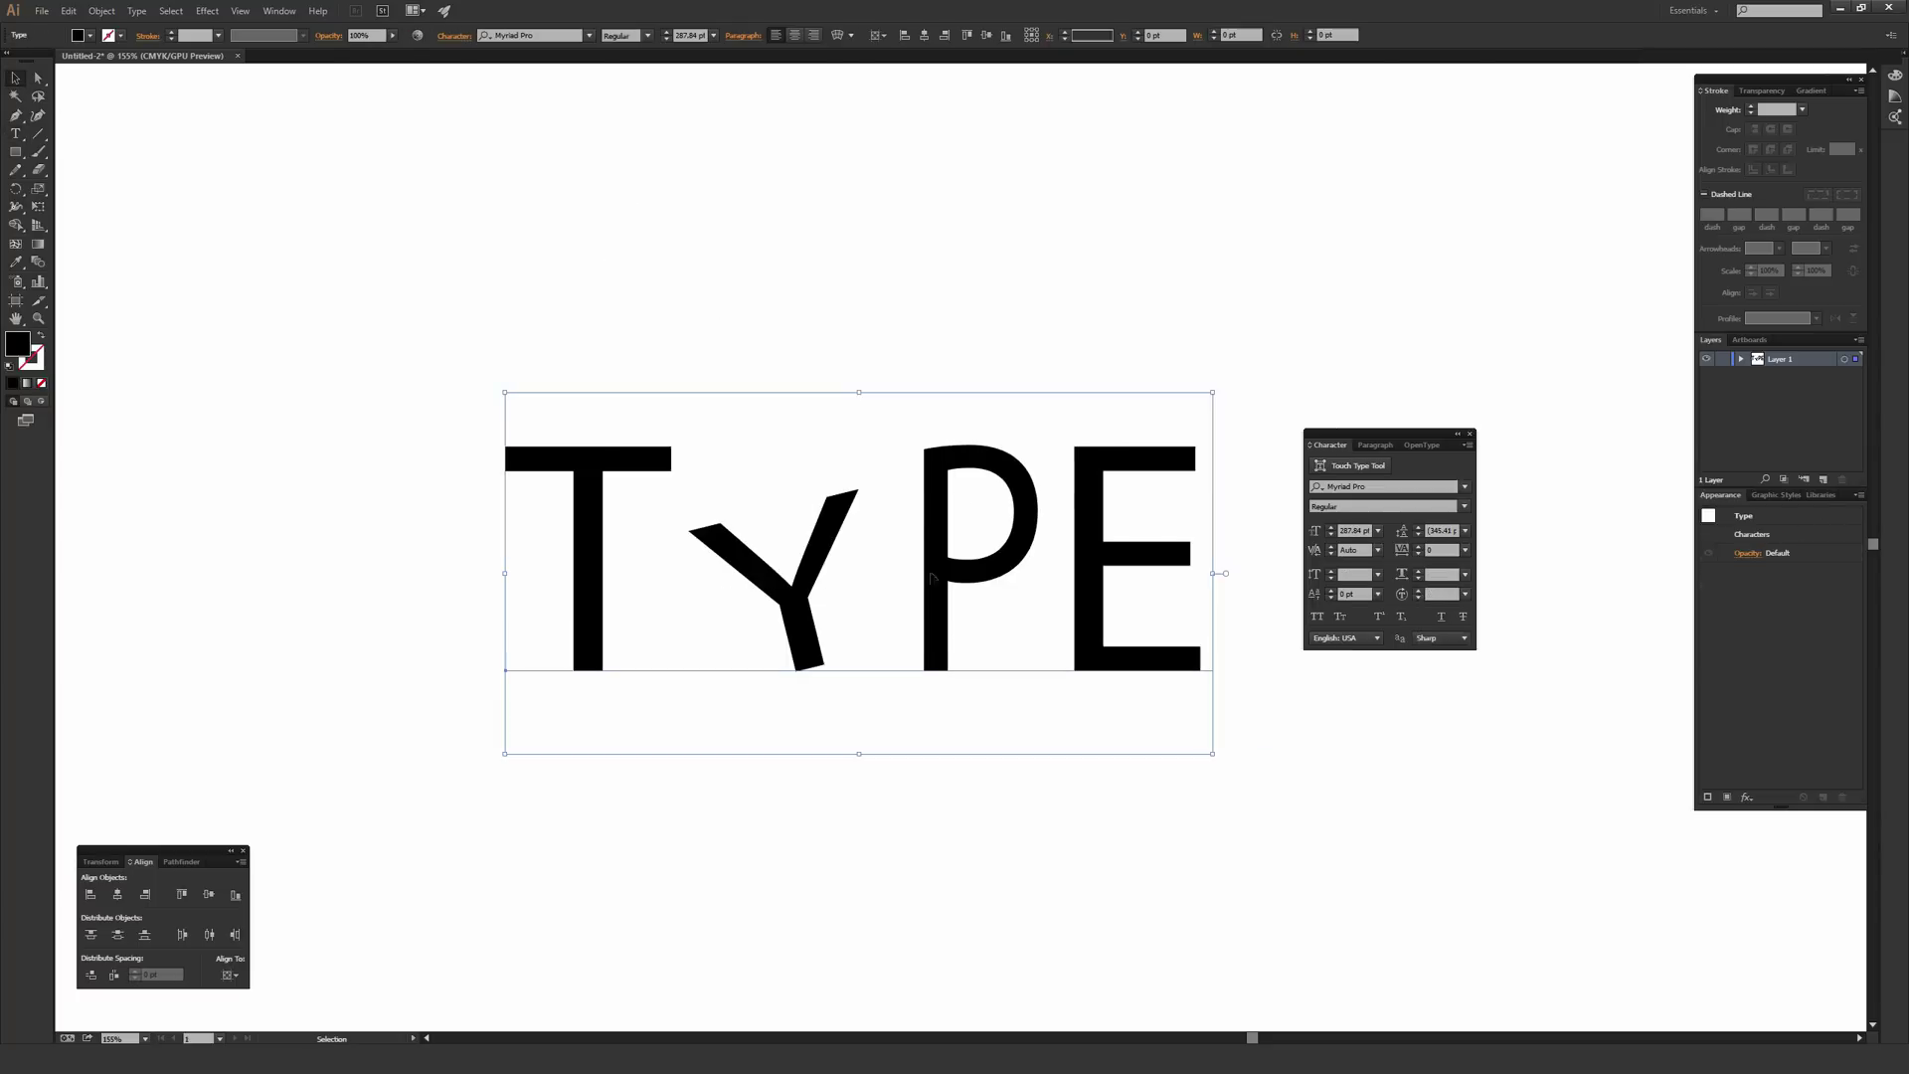
pyautogui.hotkey('ctrl', 'z')
# Select the P with Touch Type and nudge it left and right with arrow keys between Y and E
pyautogui.click(985, 471)
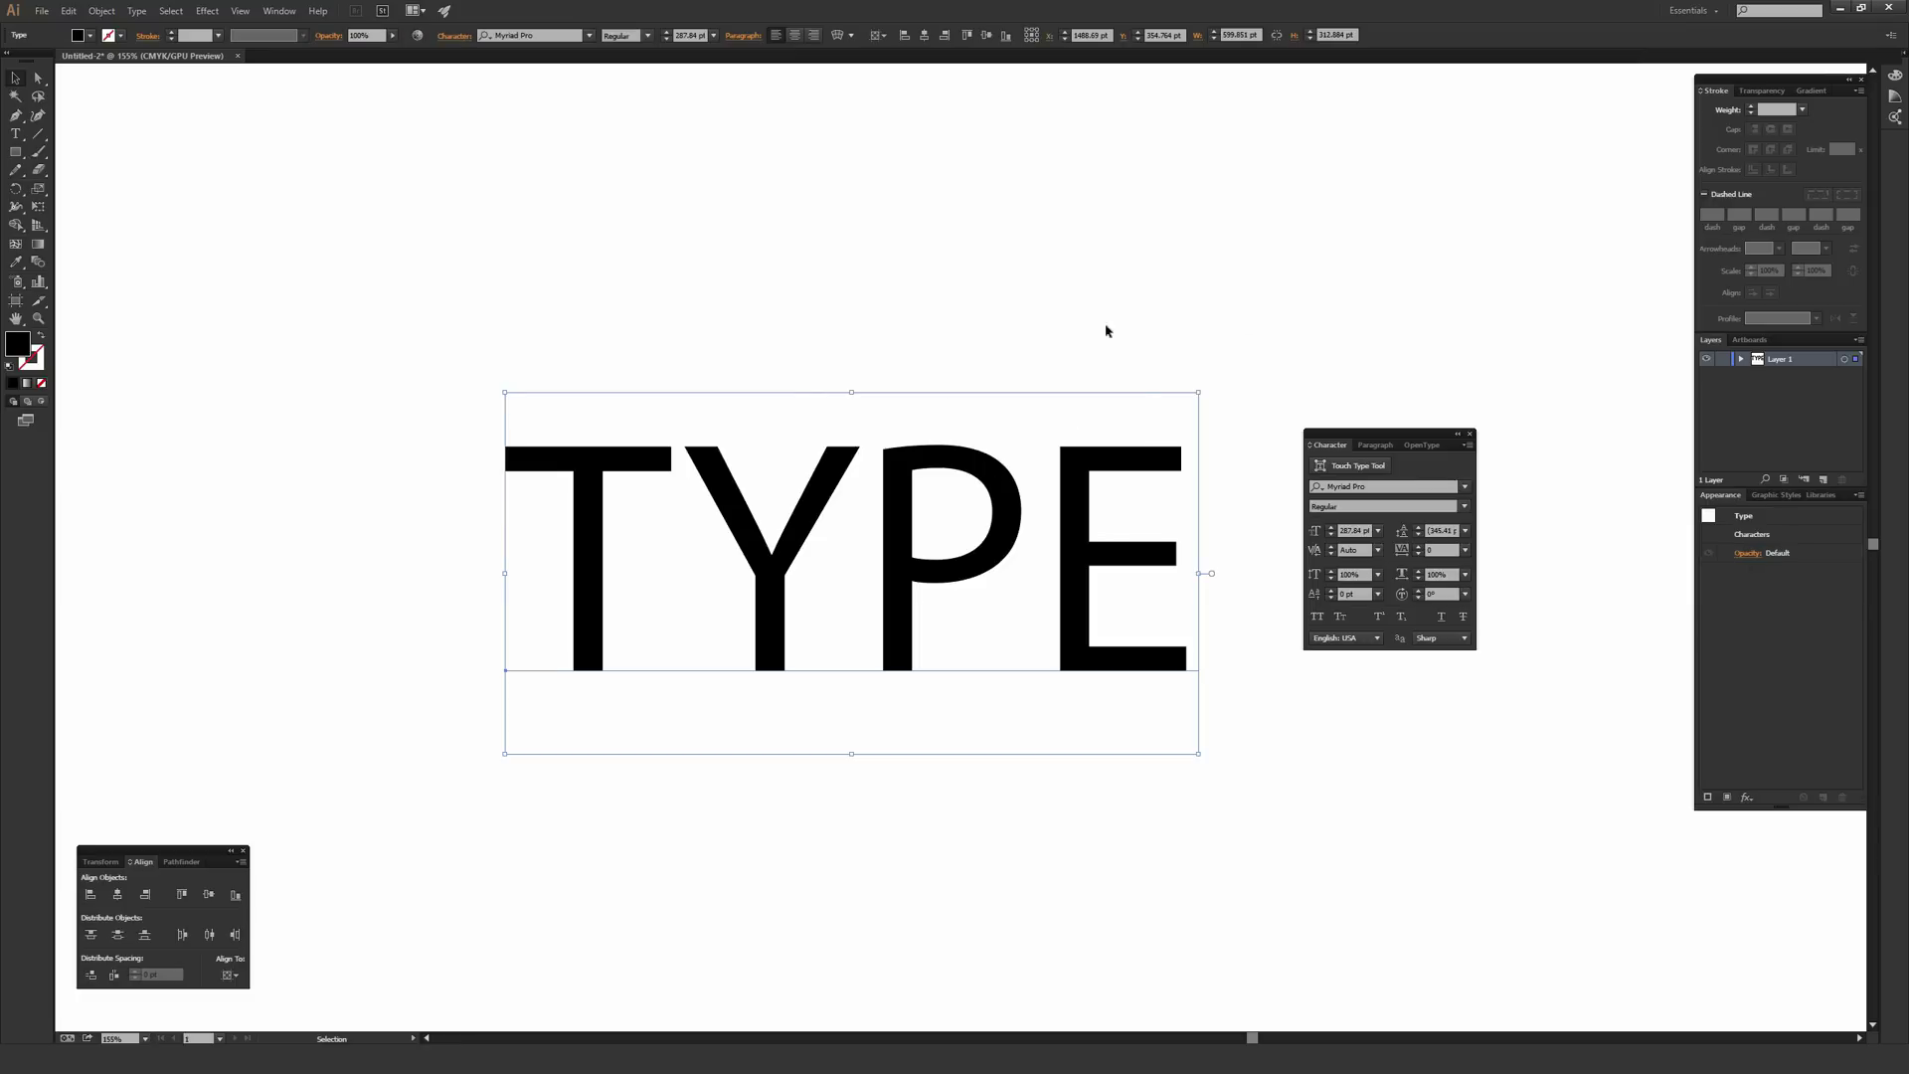
pyautogui.click(1354, 467)
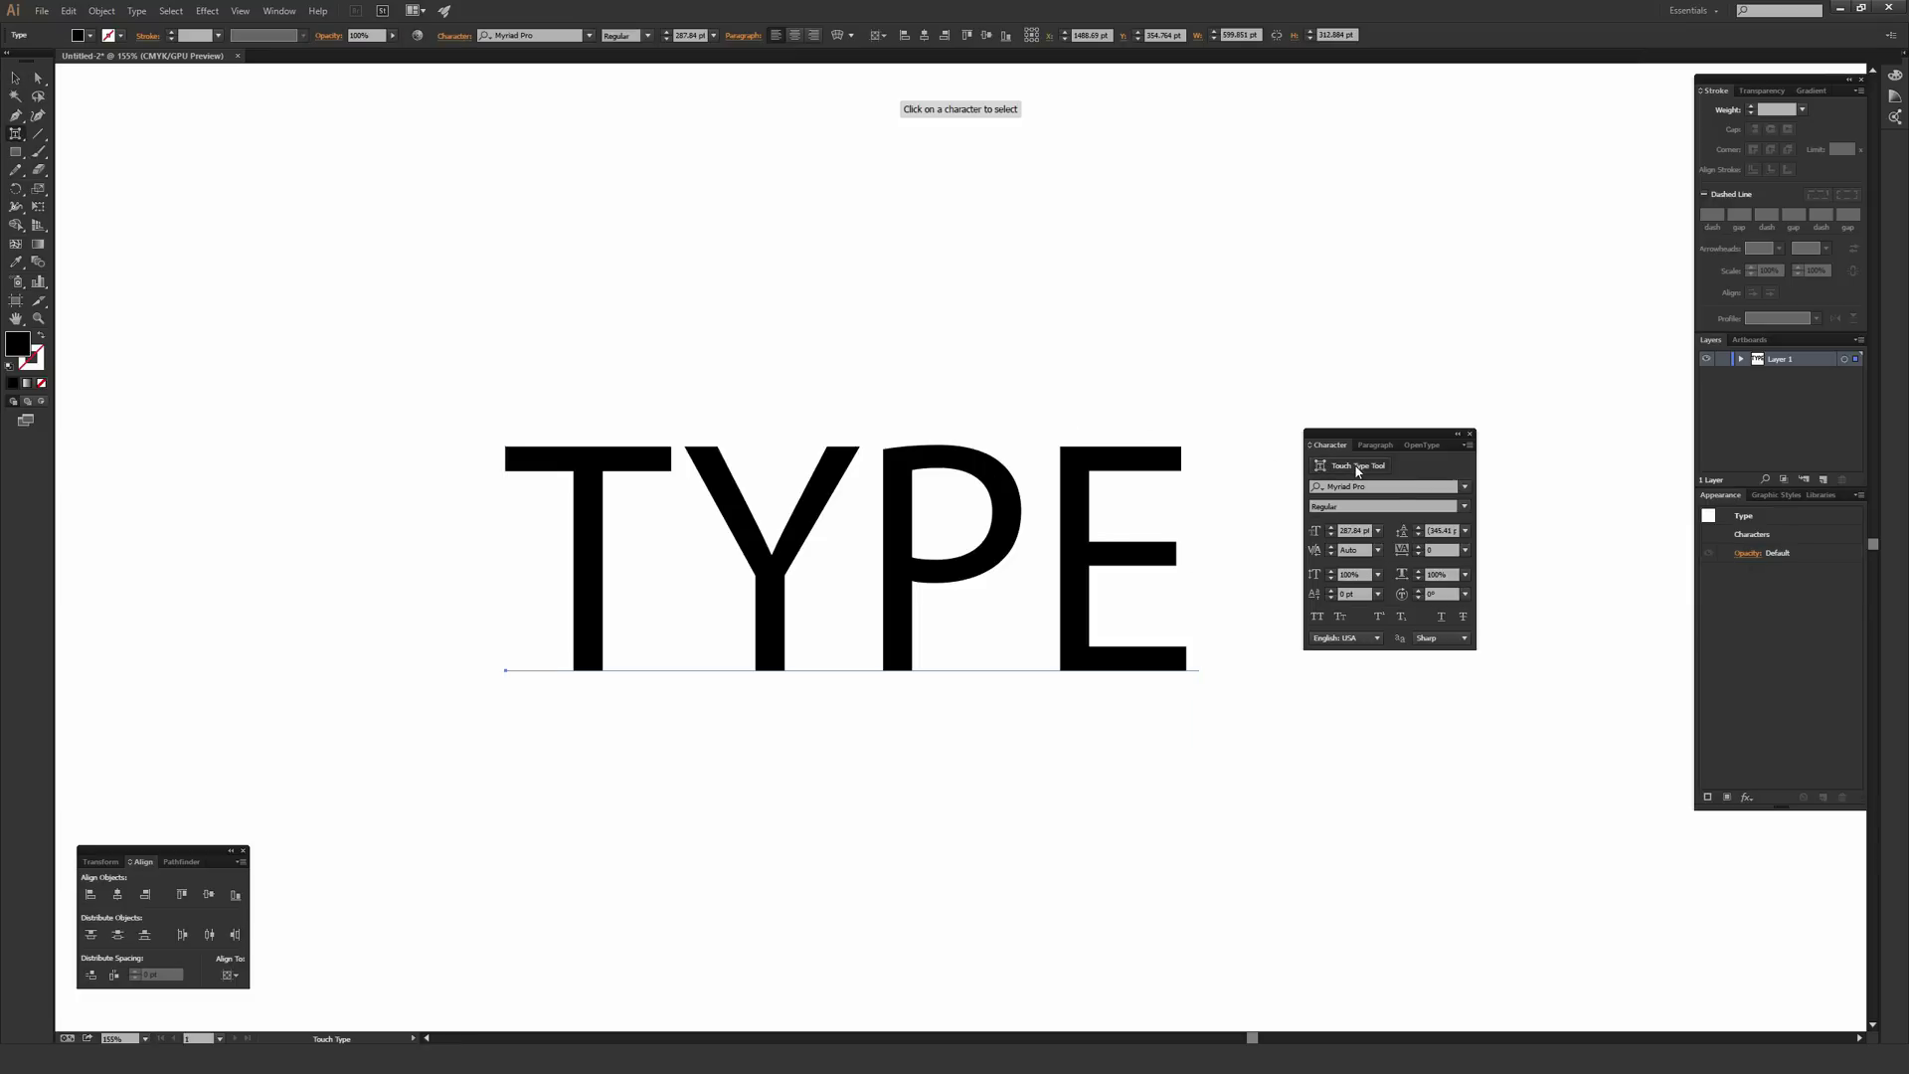
pyautogui.click(995, 478)
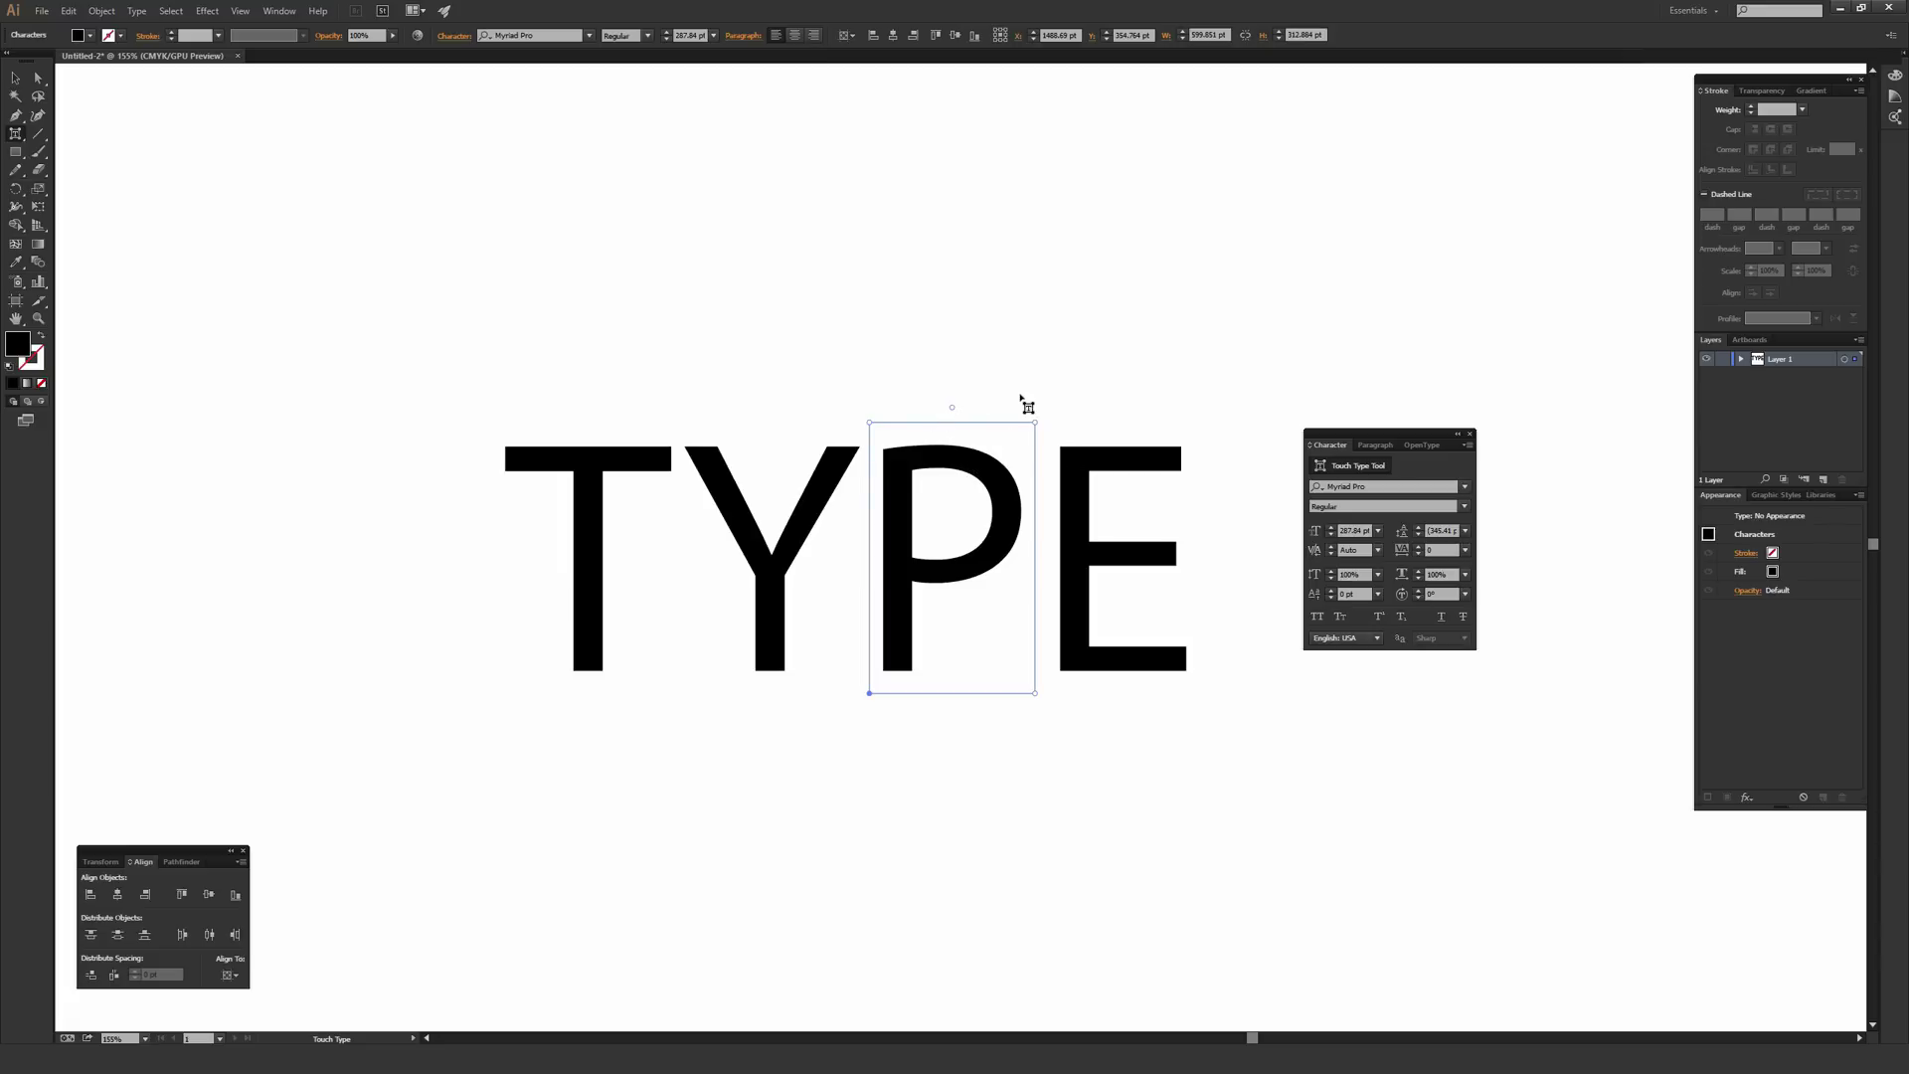
pyautogui.press('Right')
pyautogui.press('Right')
pyautogui.press('Right')
pyautogui.press('Right')
pyautogui.press('Right')
pyautogui.press('Right')
pyautogui.press('Right')
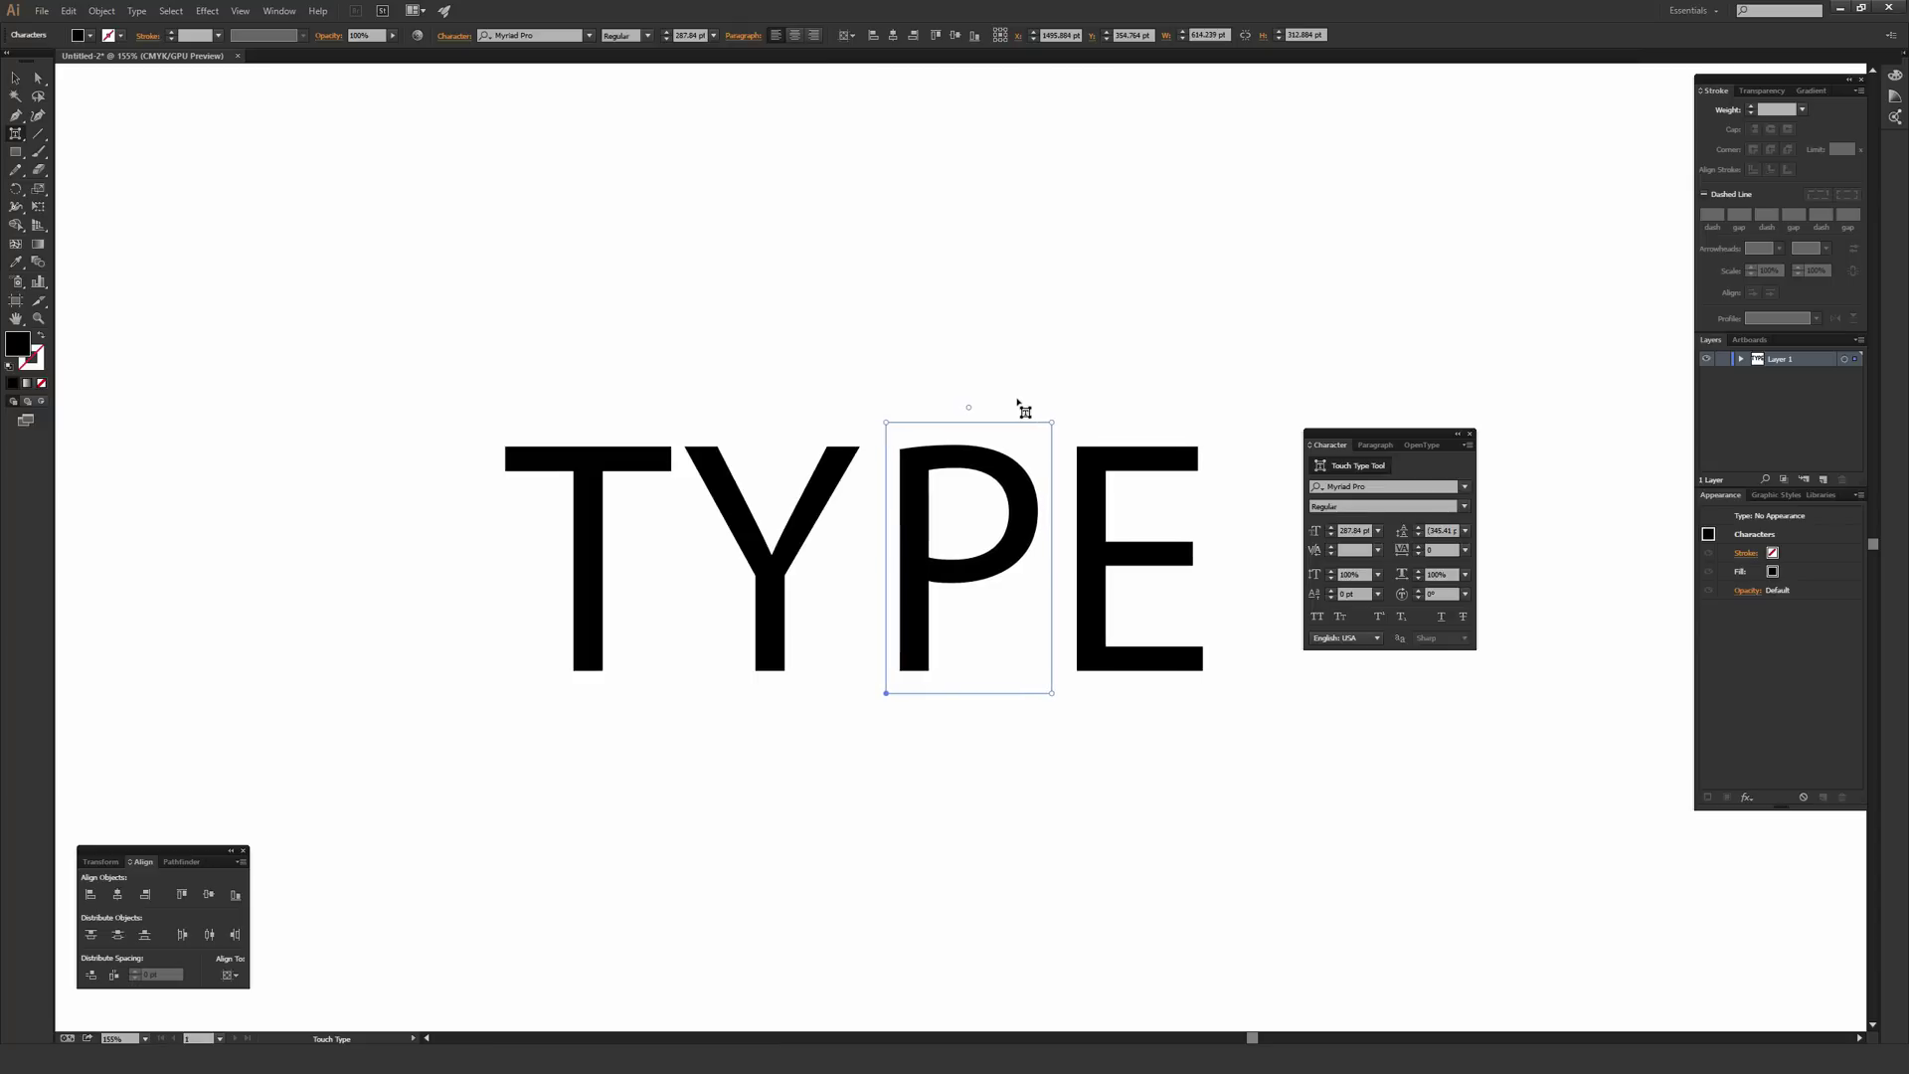
pyautogui.press('Left')
pyautogui.press('Left')
pyautogui.press('Left')
pyautogui.press('Left')
pyautogui.press('Left')
pyautogui.press('Left')
pyautogui.press('Left')
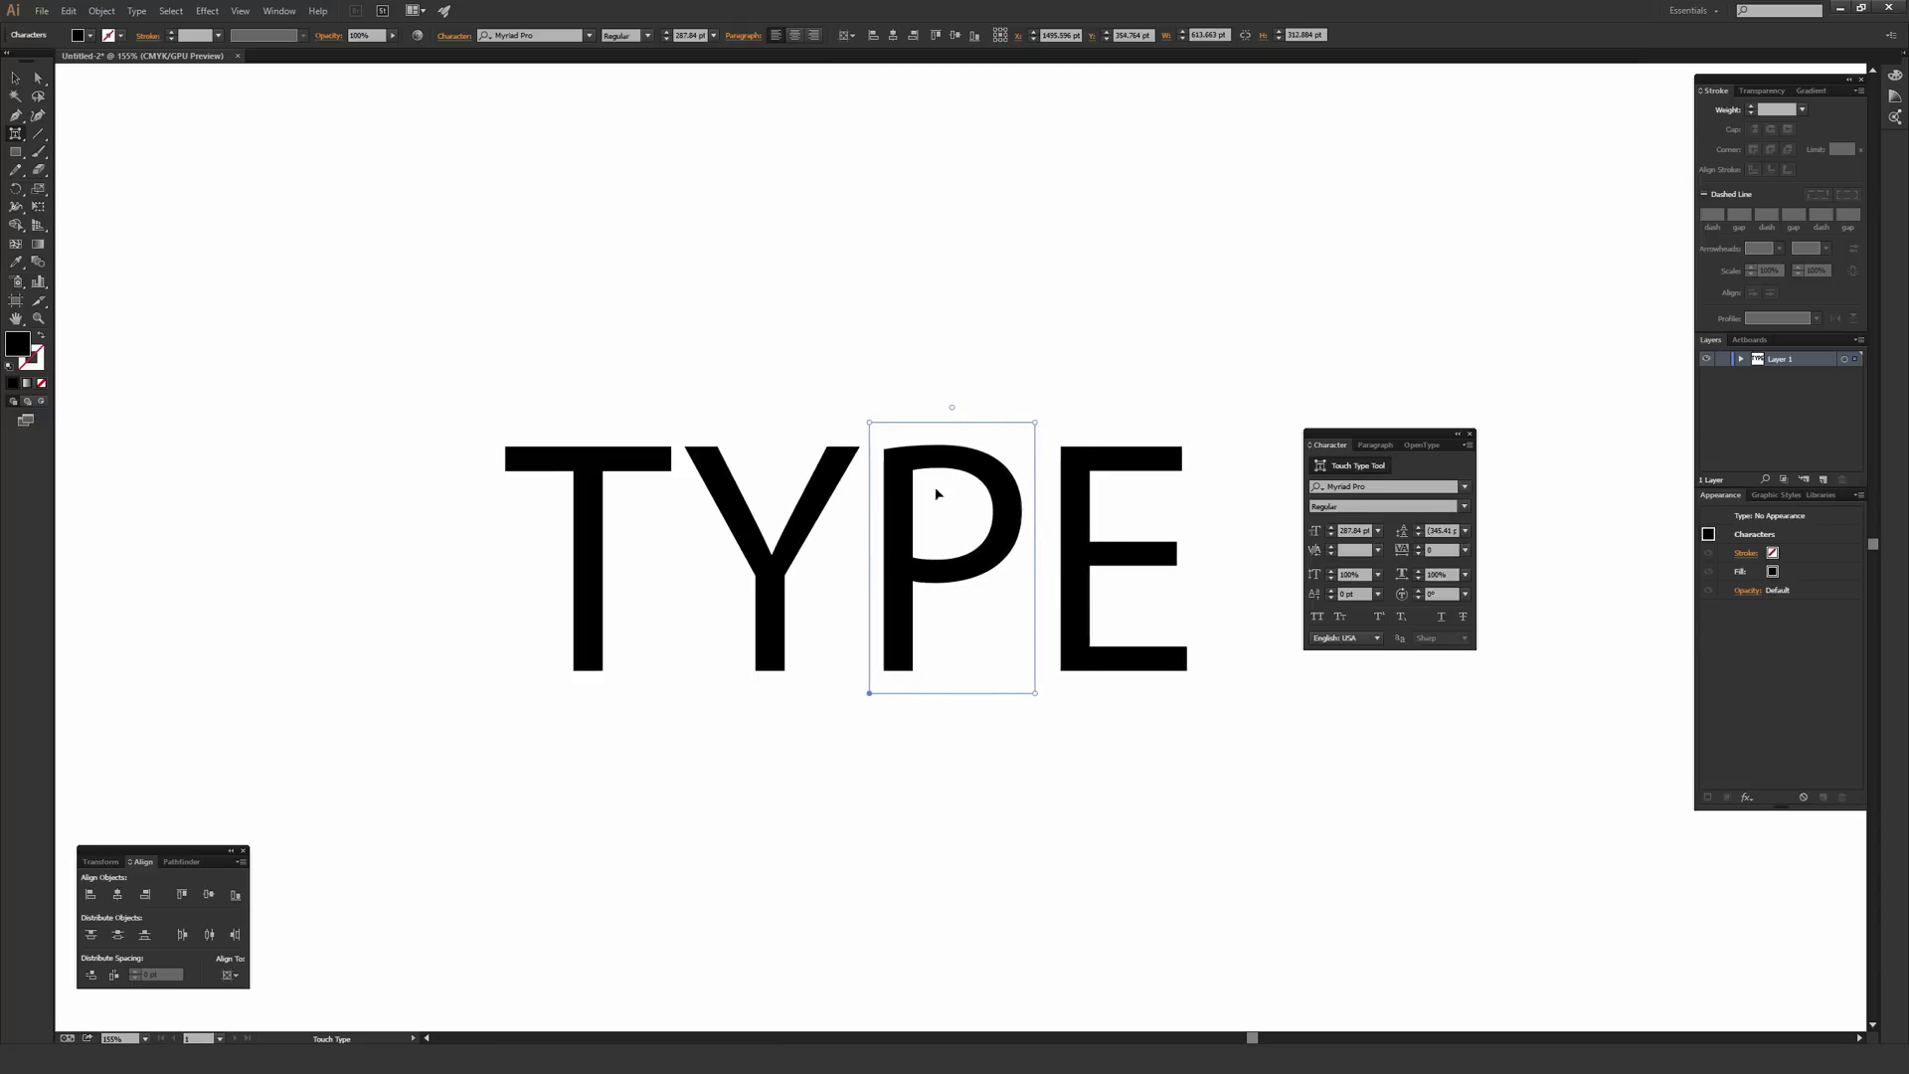
pyautogui.press('Left')
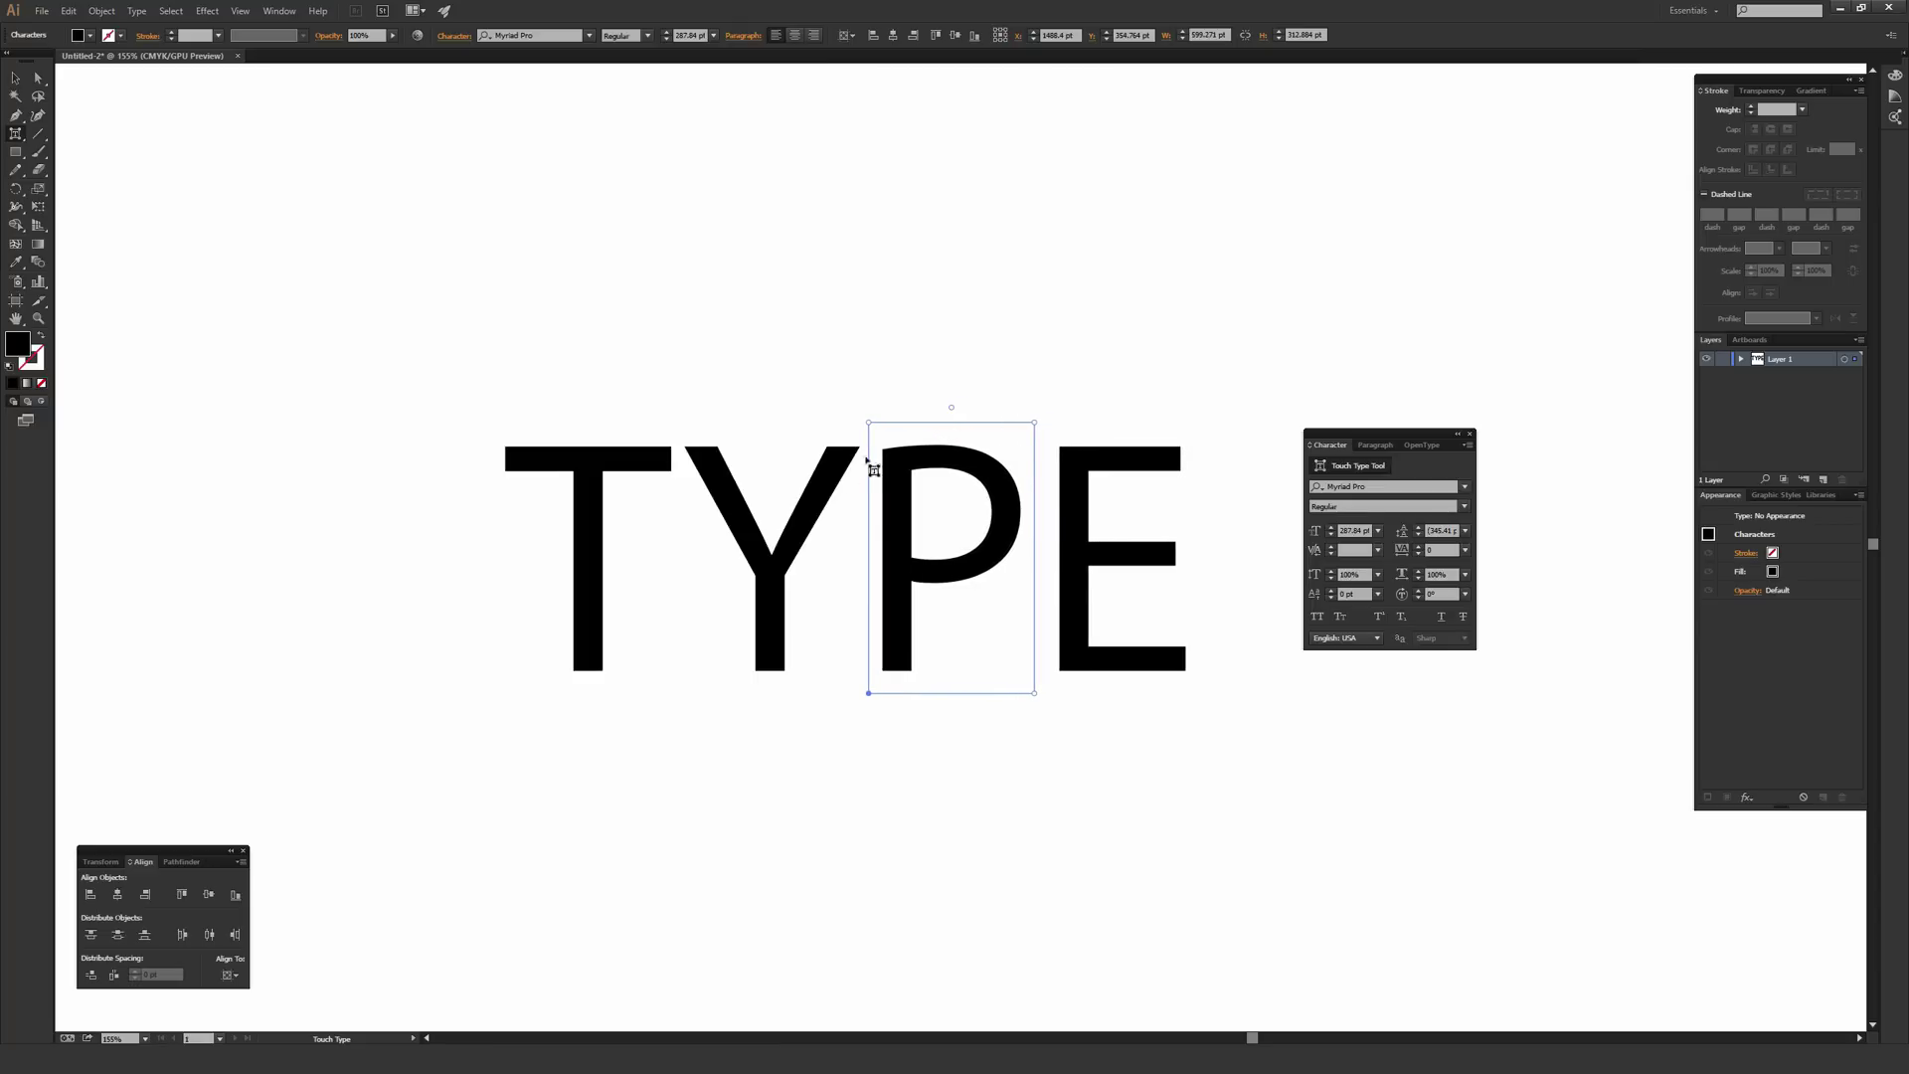
pyautogui.press('Right')
pyautogui.press('Right')
pyautogui.press('Right')
pyautogui.press('Right')
pyautogui.press('Right')
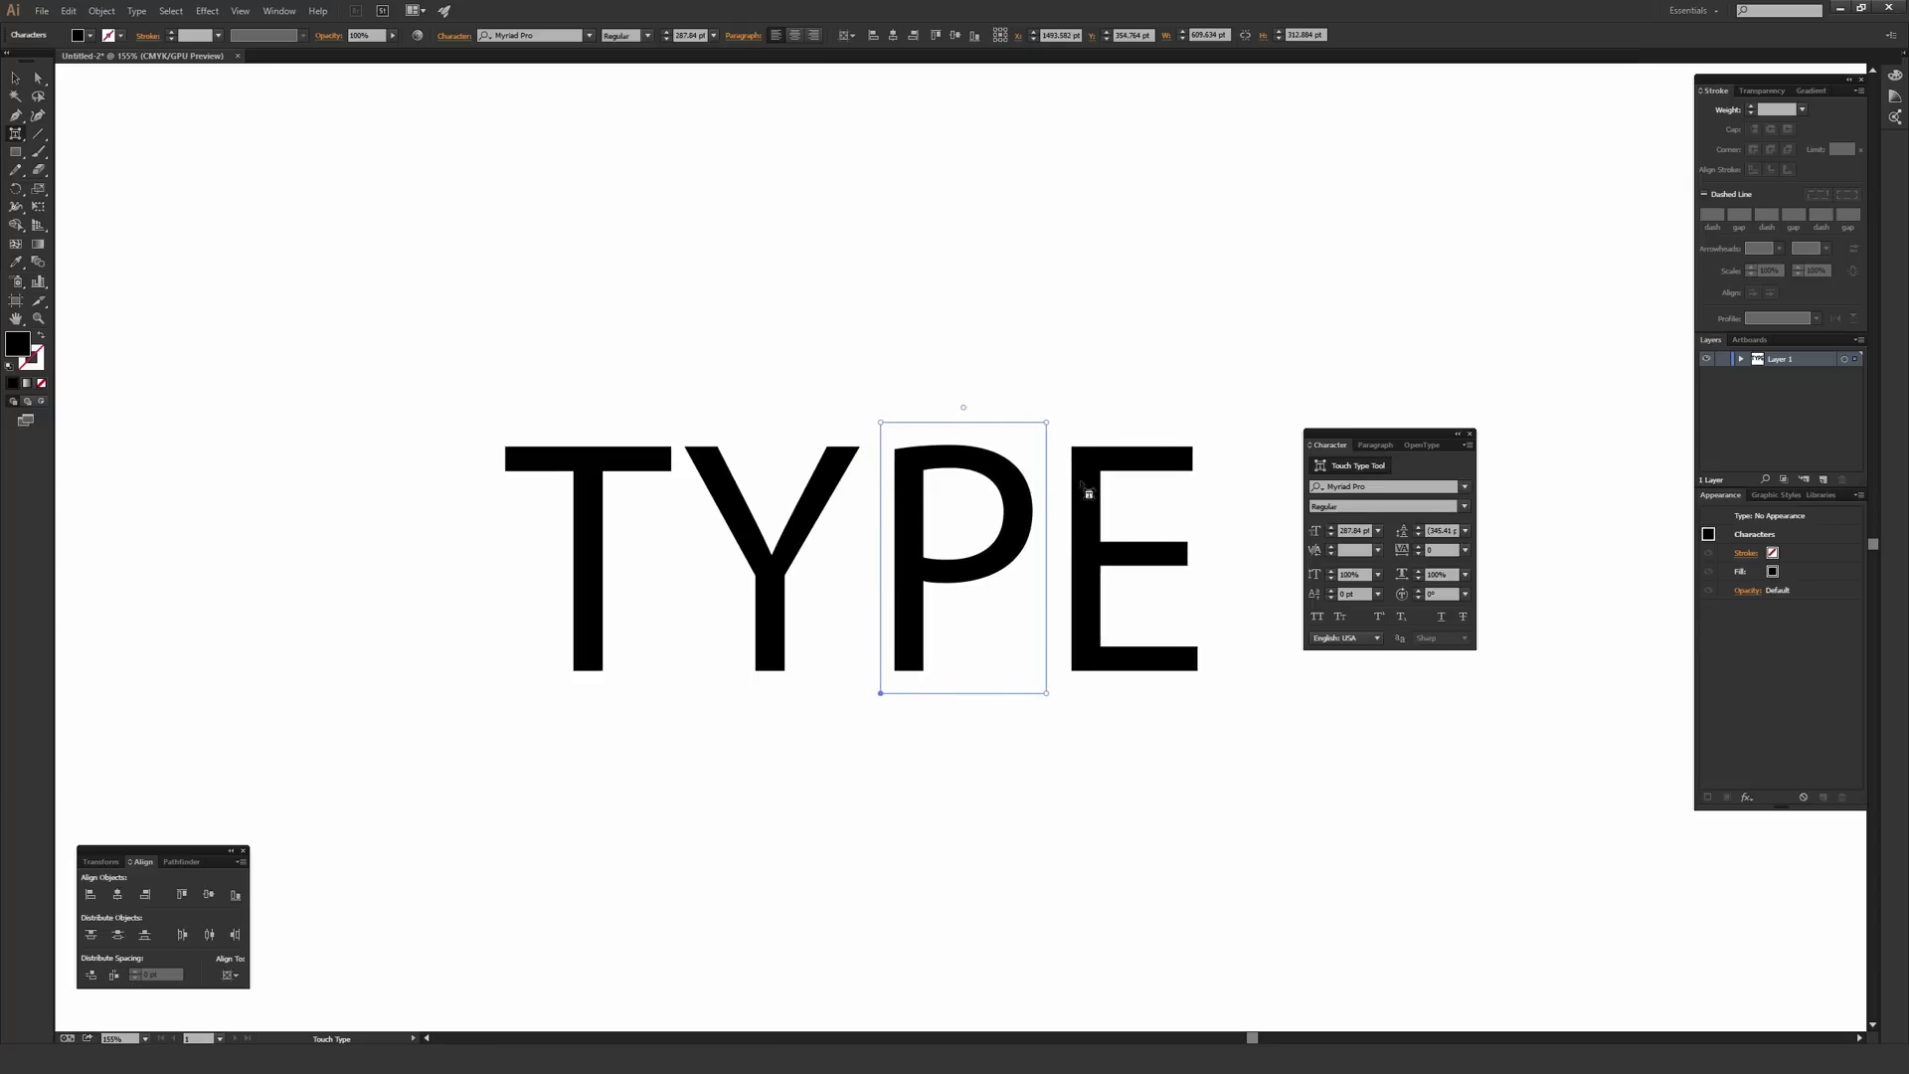
pyautogui.press('Right')
pyautogui.press('Right')
pyautogui.press('Right')
pyautogui.press('Right')
pyautogui.press('Right')
pyautogui.press('Right')
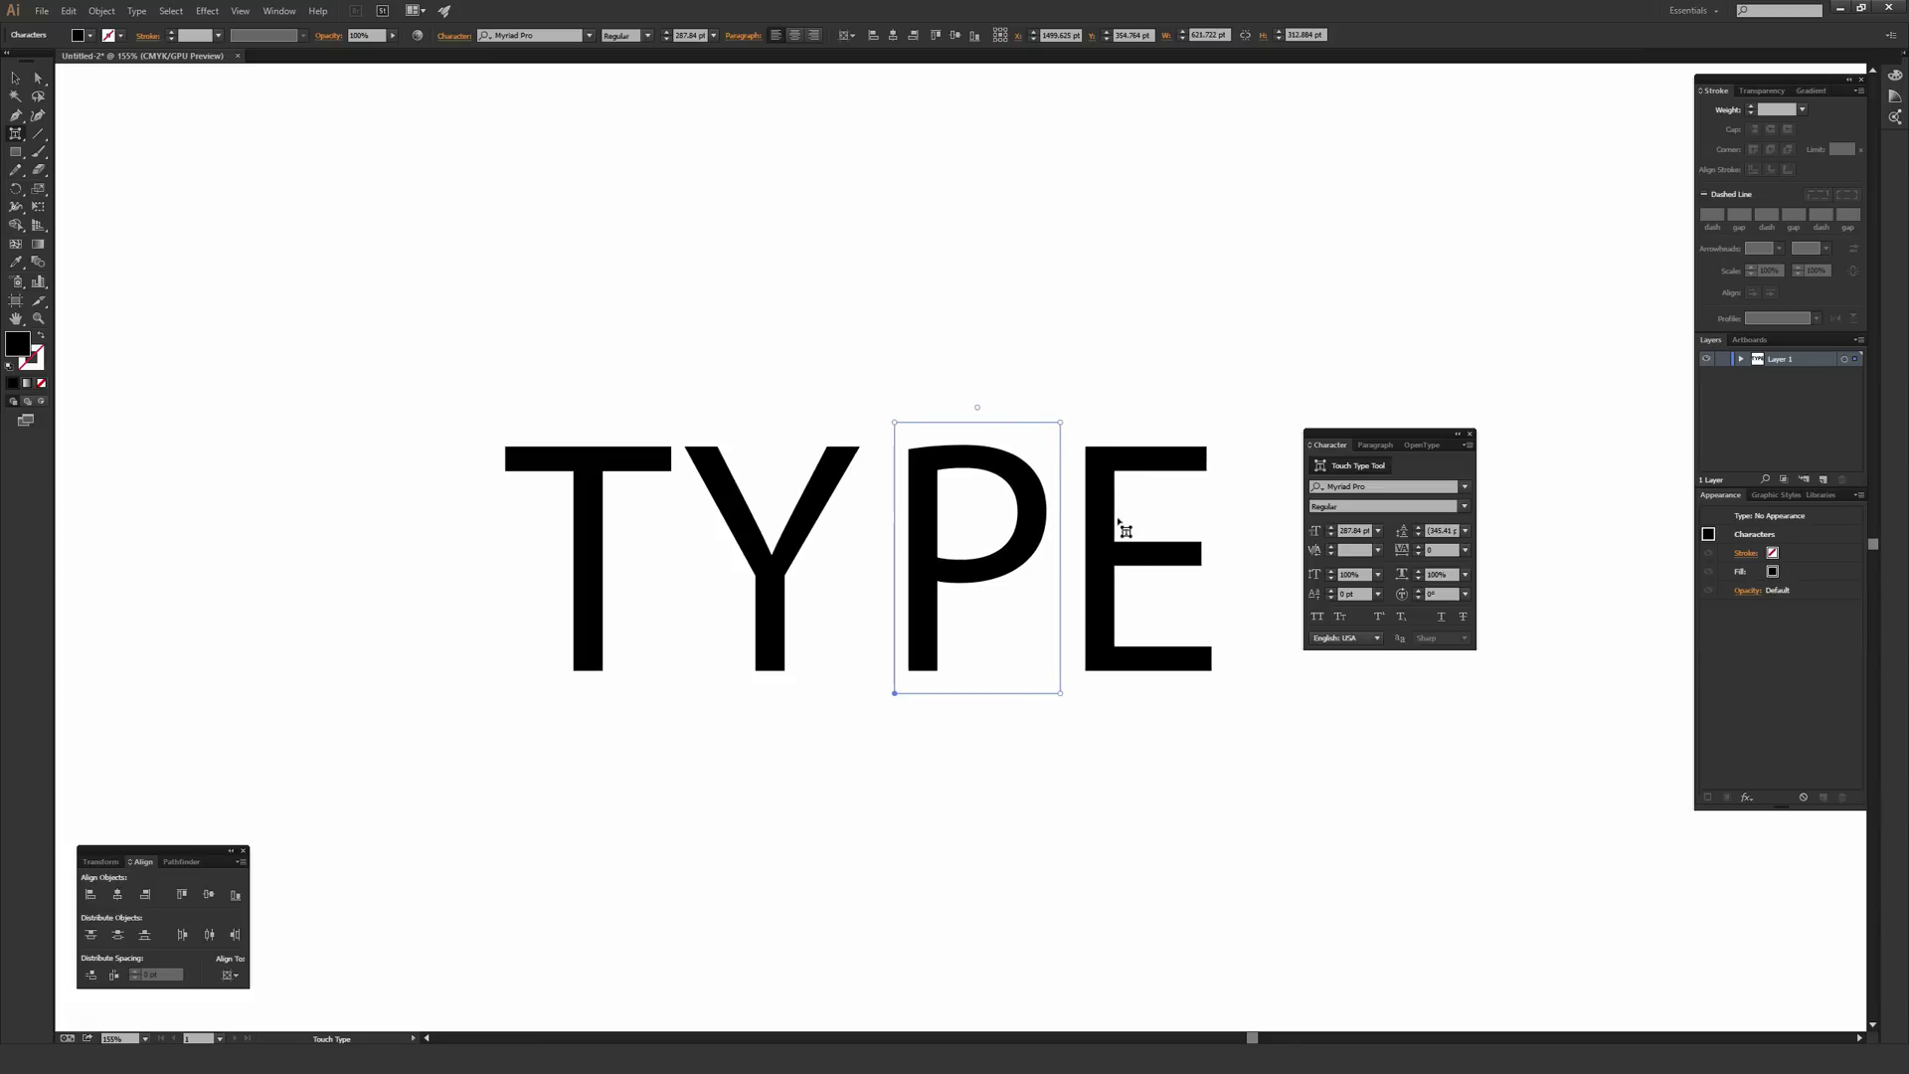
pyautogui.press('Left')
pyautogui.press('Left')
pyautogui.press('Left')
pyautogui.press('Left')
pyautogui.press('Left')
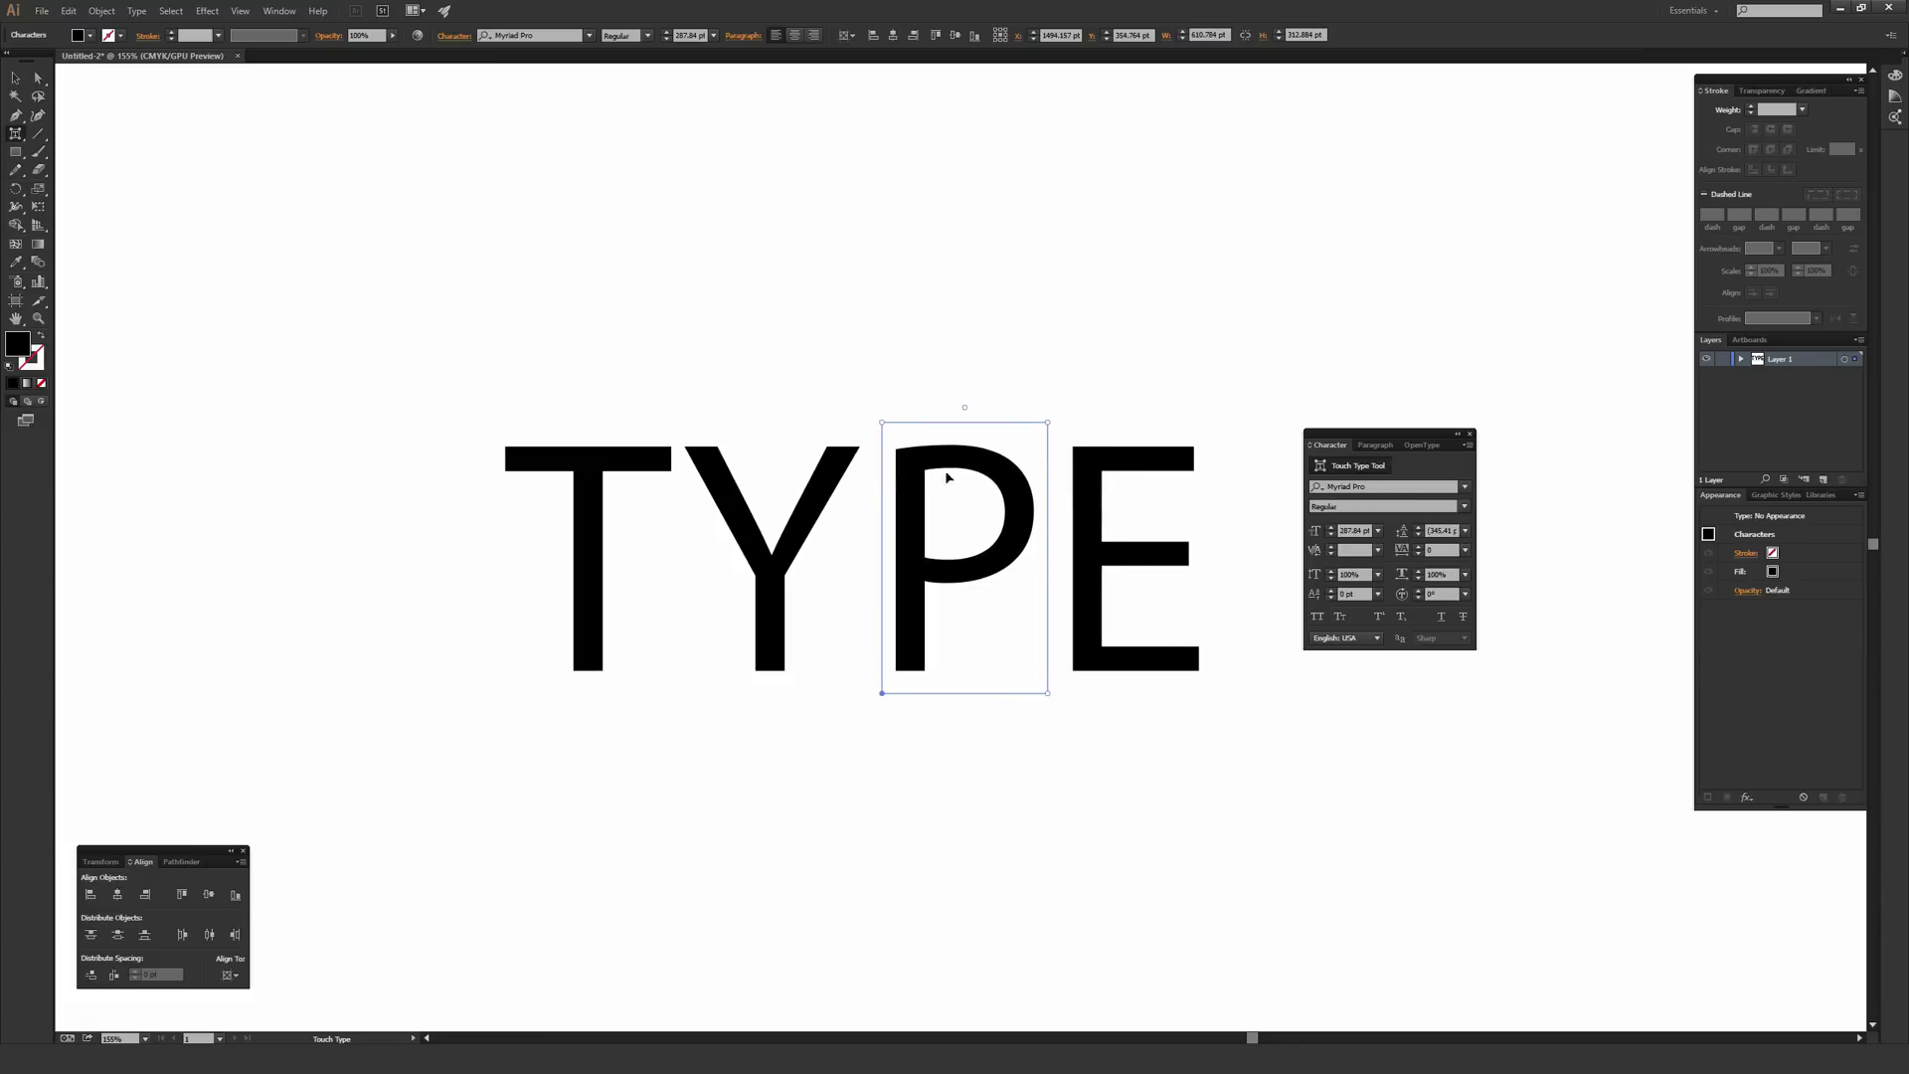
pyautogui.press('Left')
pyautogui.press('Left')
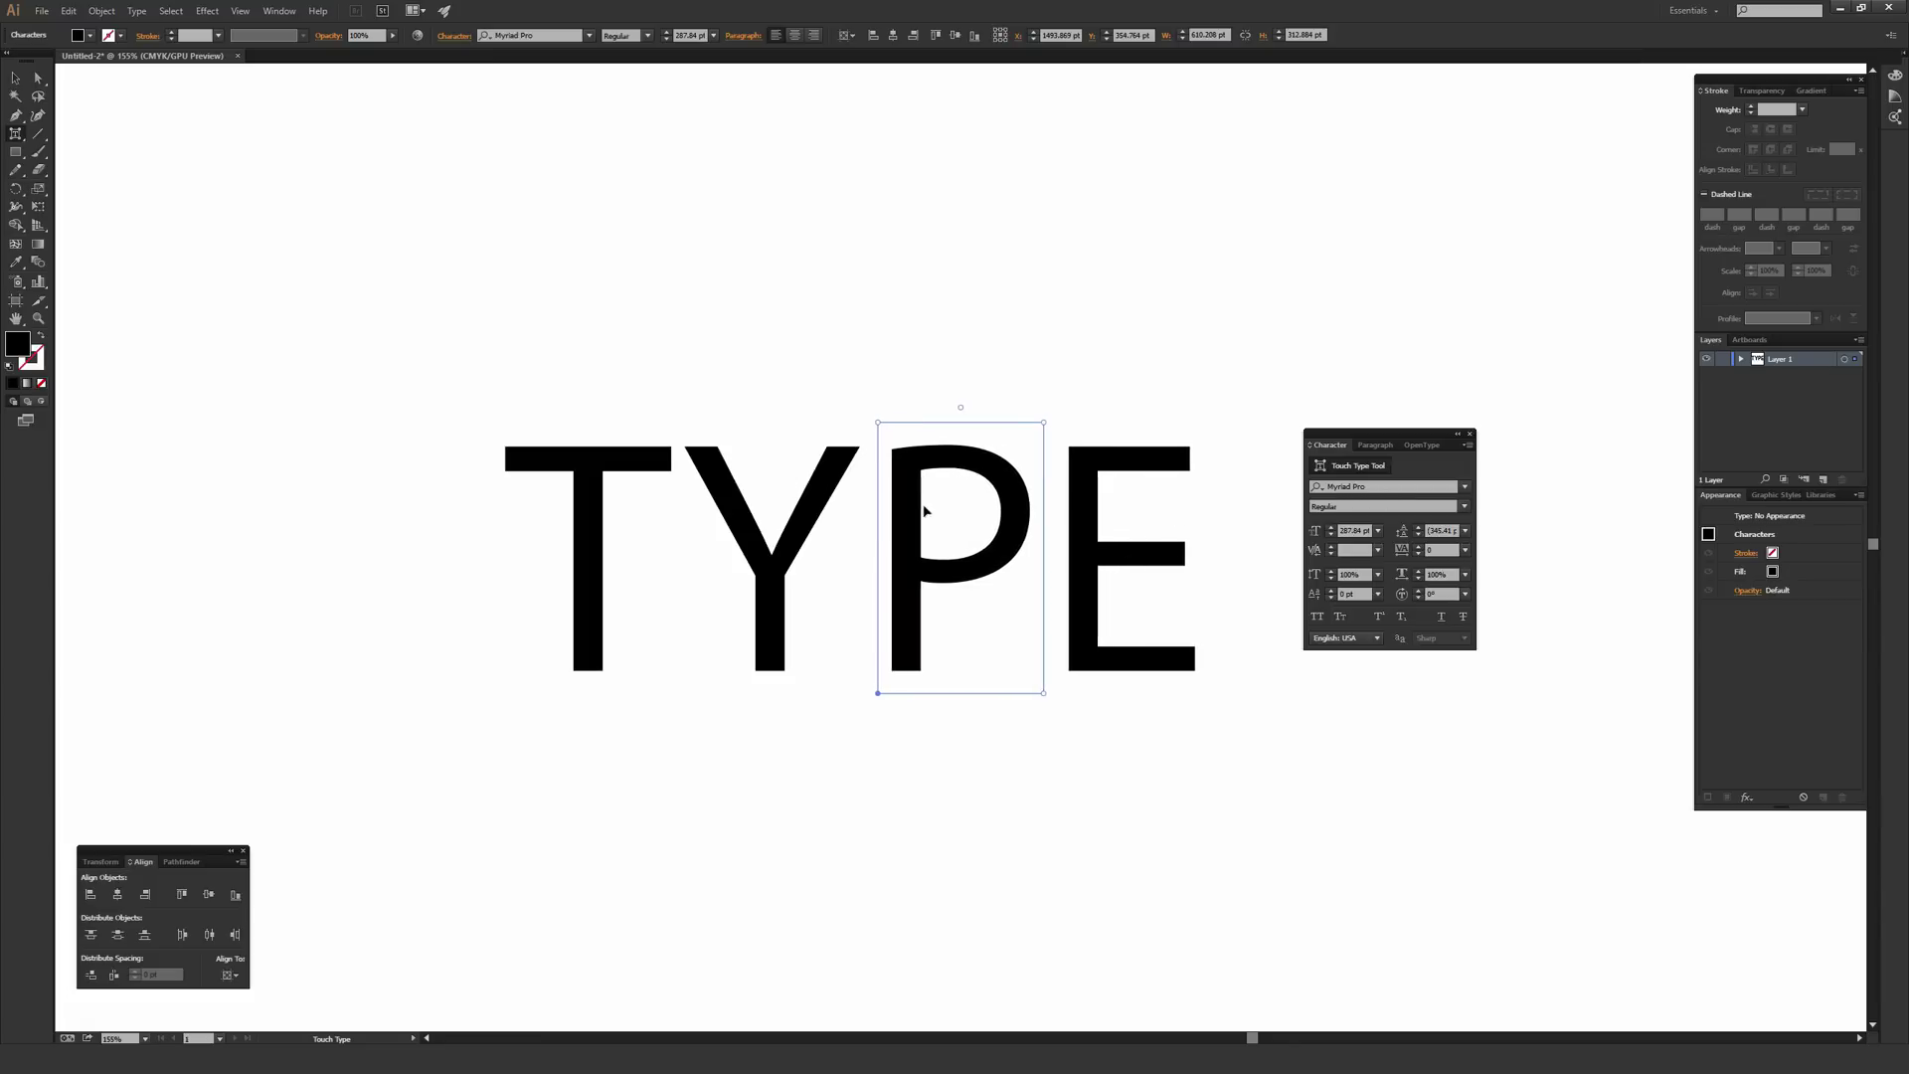
# Nudge the E, P and Y each slightly left with arrow keys, then deselect to review
pyautogui.click(1120, 491)
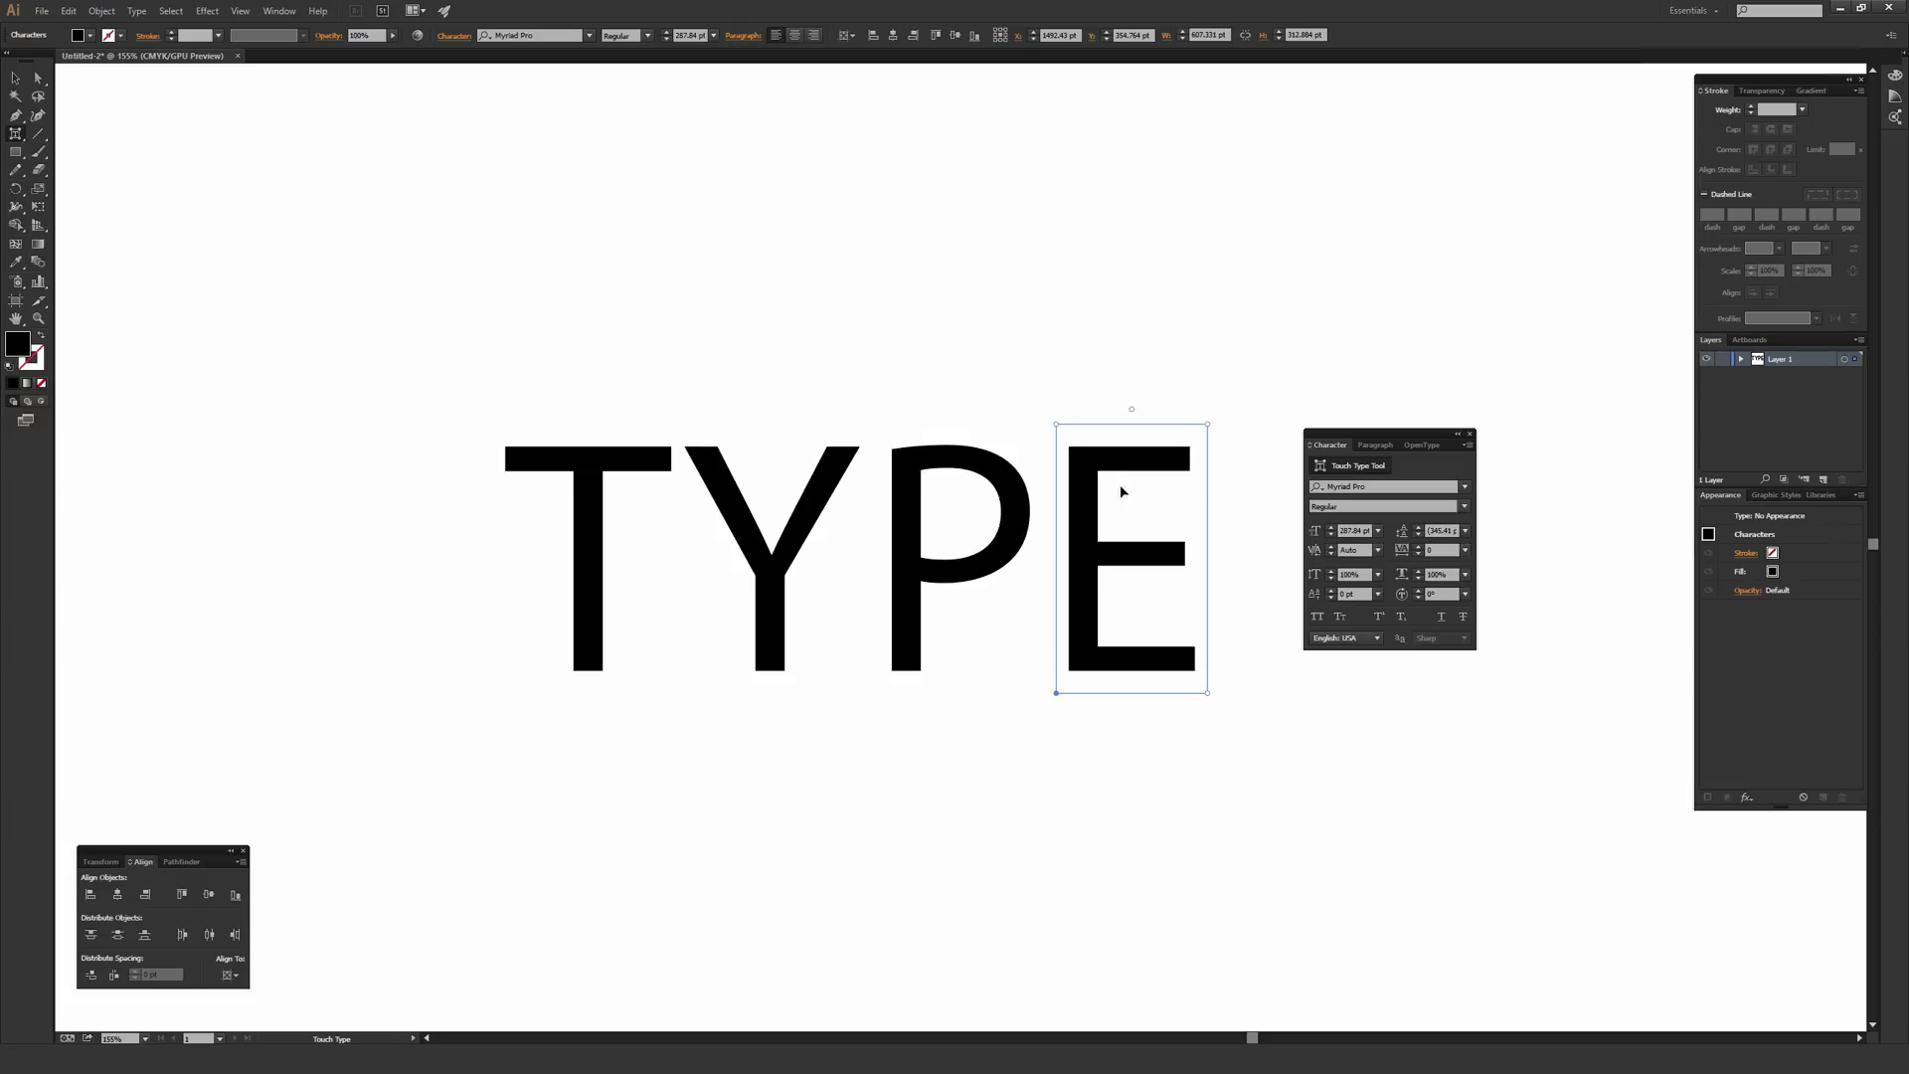
pyautogui.press('Left')
pyautogui.press('Left')
pyautogui.press('Left')
pyautogui.press('Left')
pyautogui.press('Left')
pyautogui.press('Left')
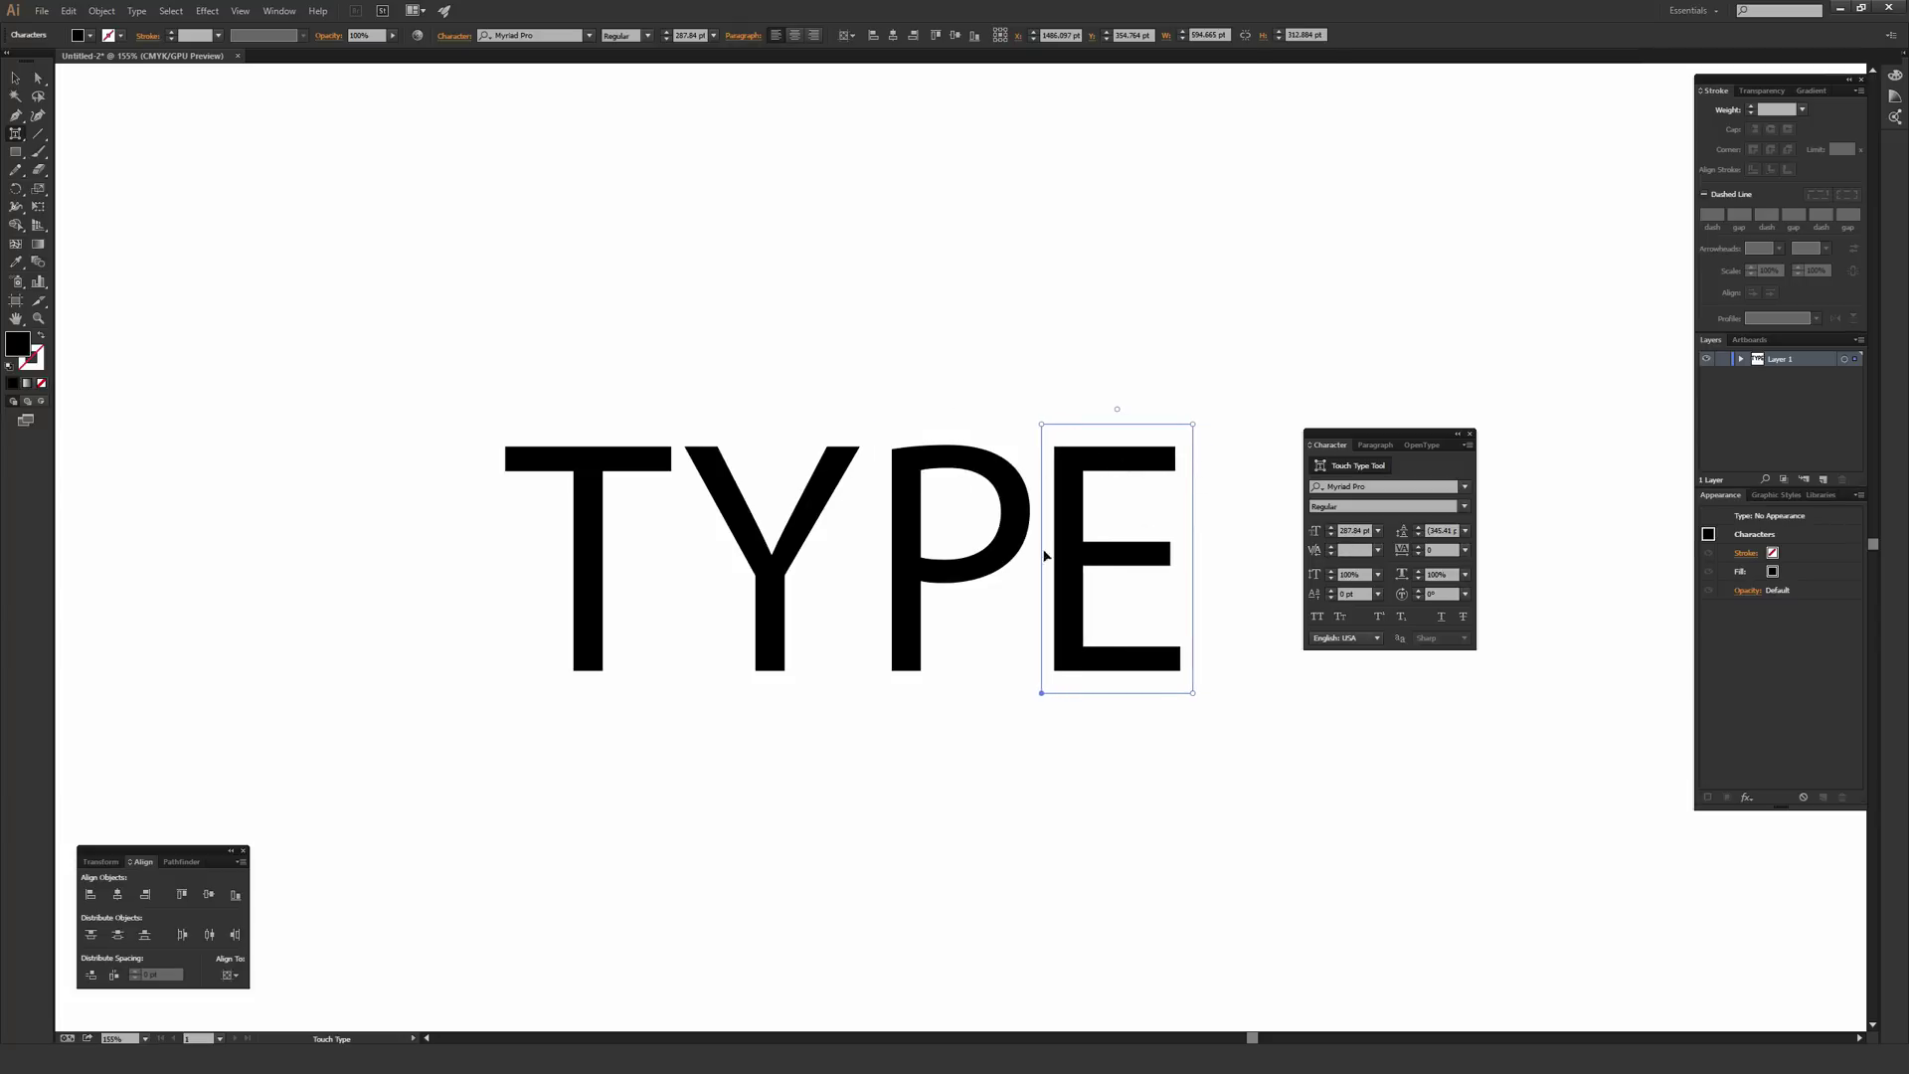
pyautogui.press('Right')
pyautogui.press('Right')
pyautogui.press('Right')
pyautogui.press('Left')
pyautogui.press('Left')
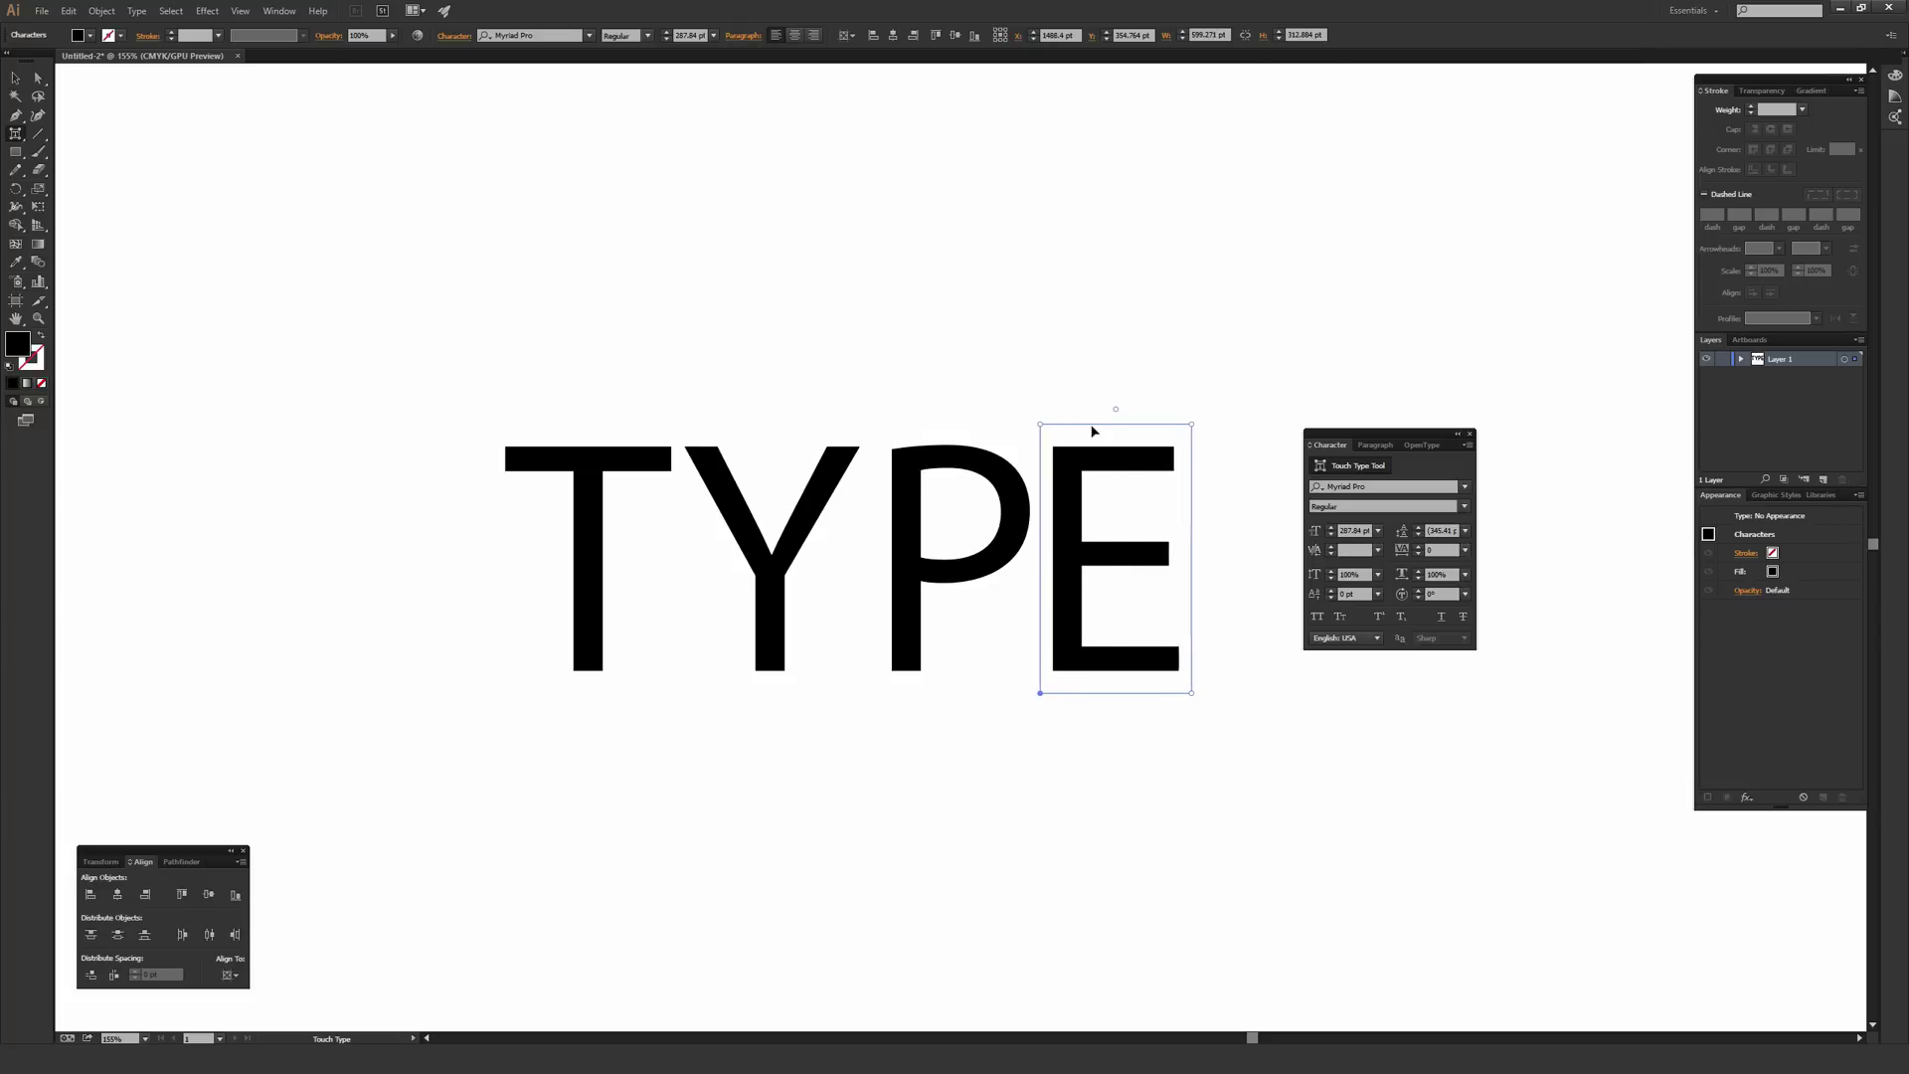
pyautogui.click(989, 472)
pyautogui.press('Left')
pyautogui.press('Left')
pyautogui.press('Left')
pyautogui.press('Left')
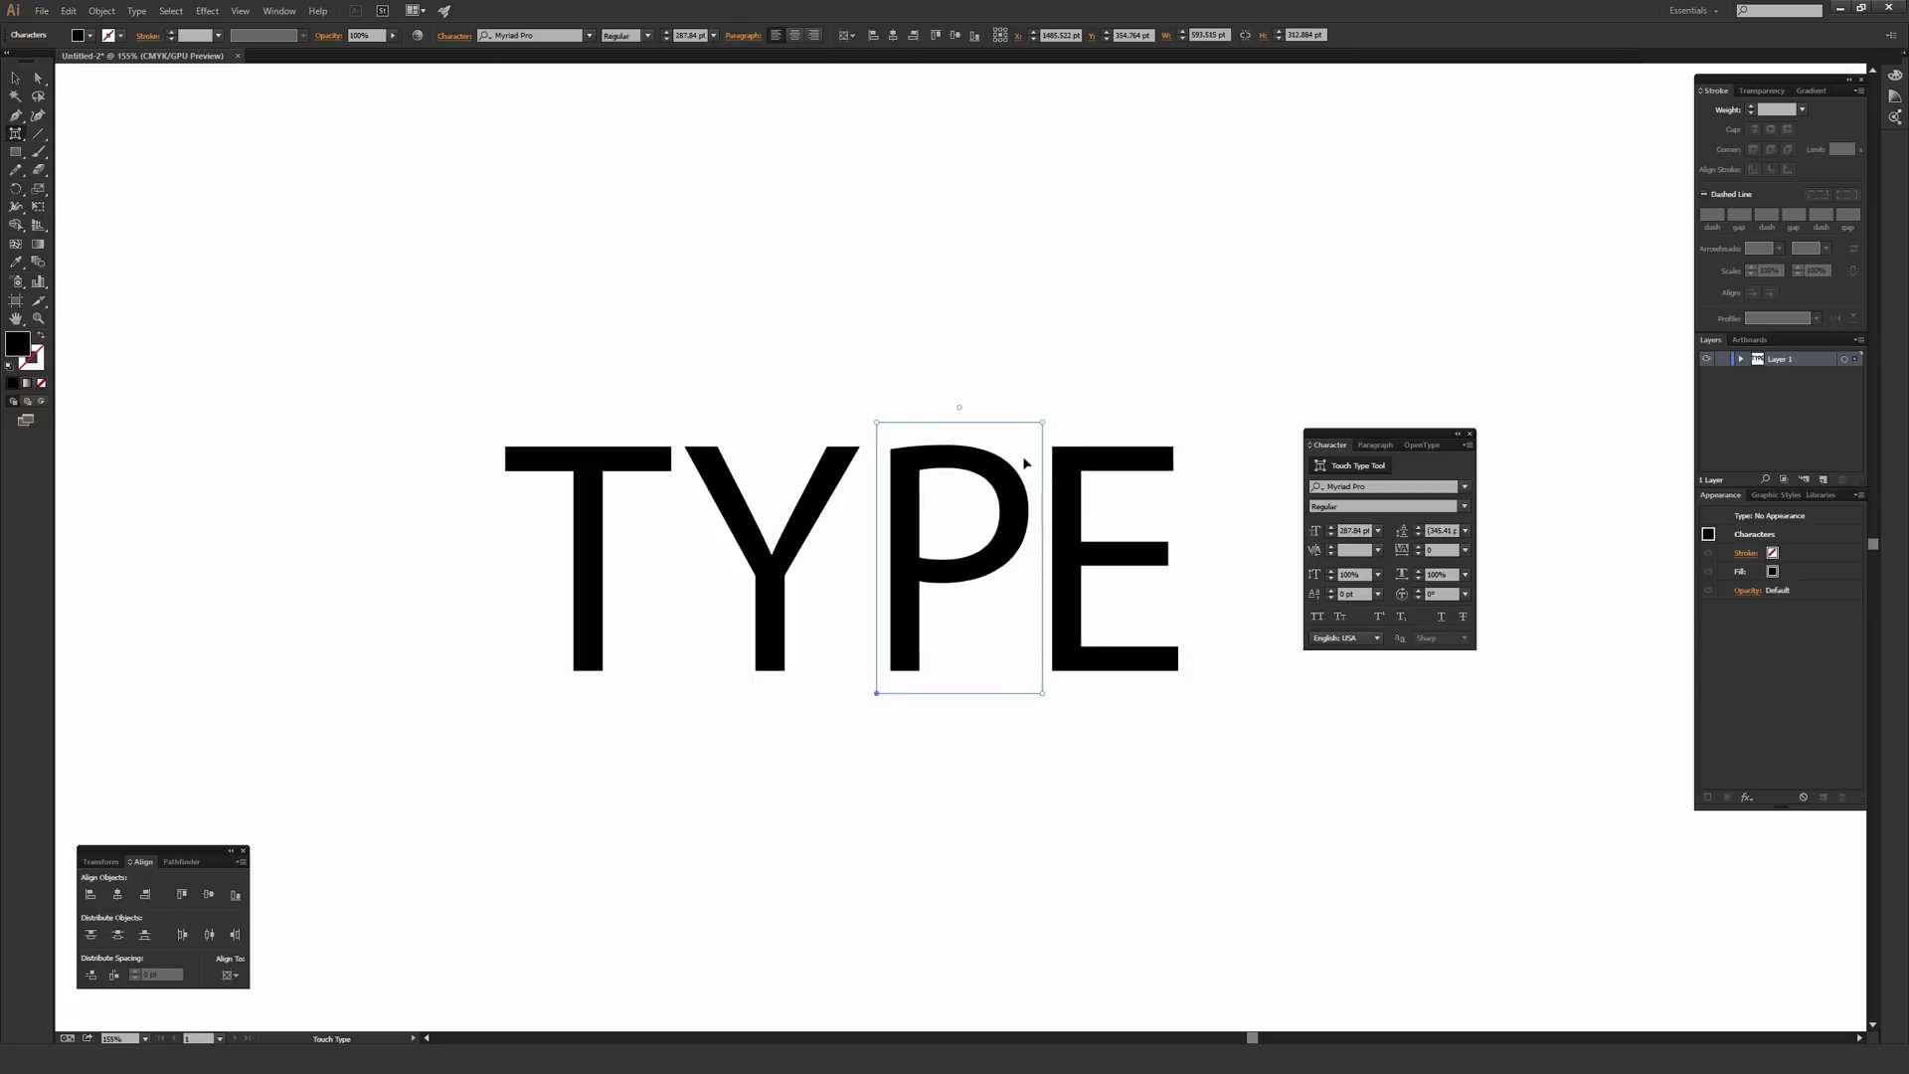
pyautogui.click(825, 492)
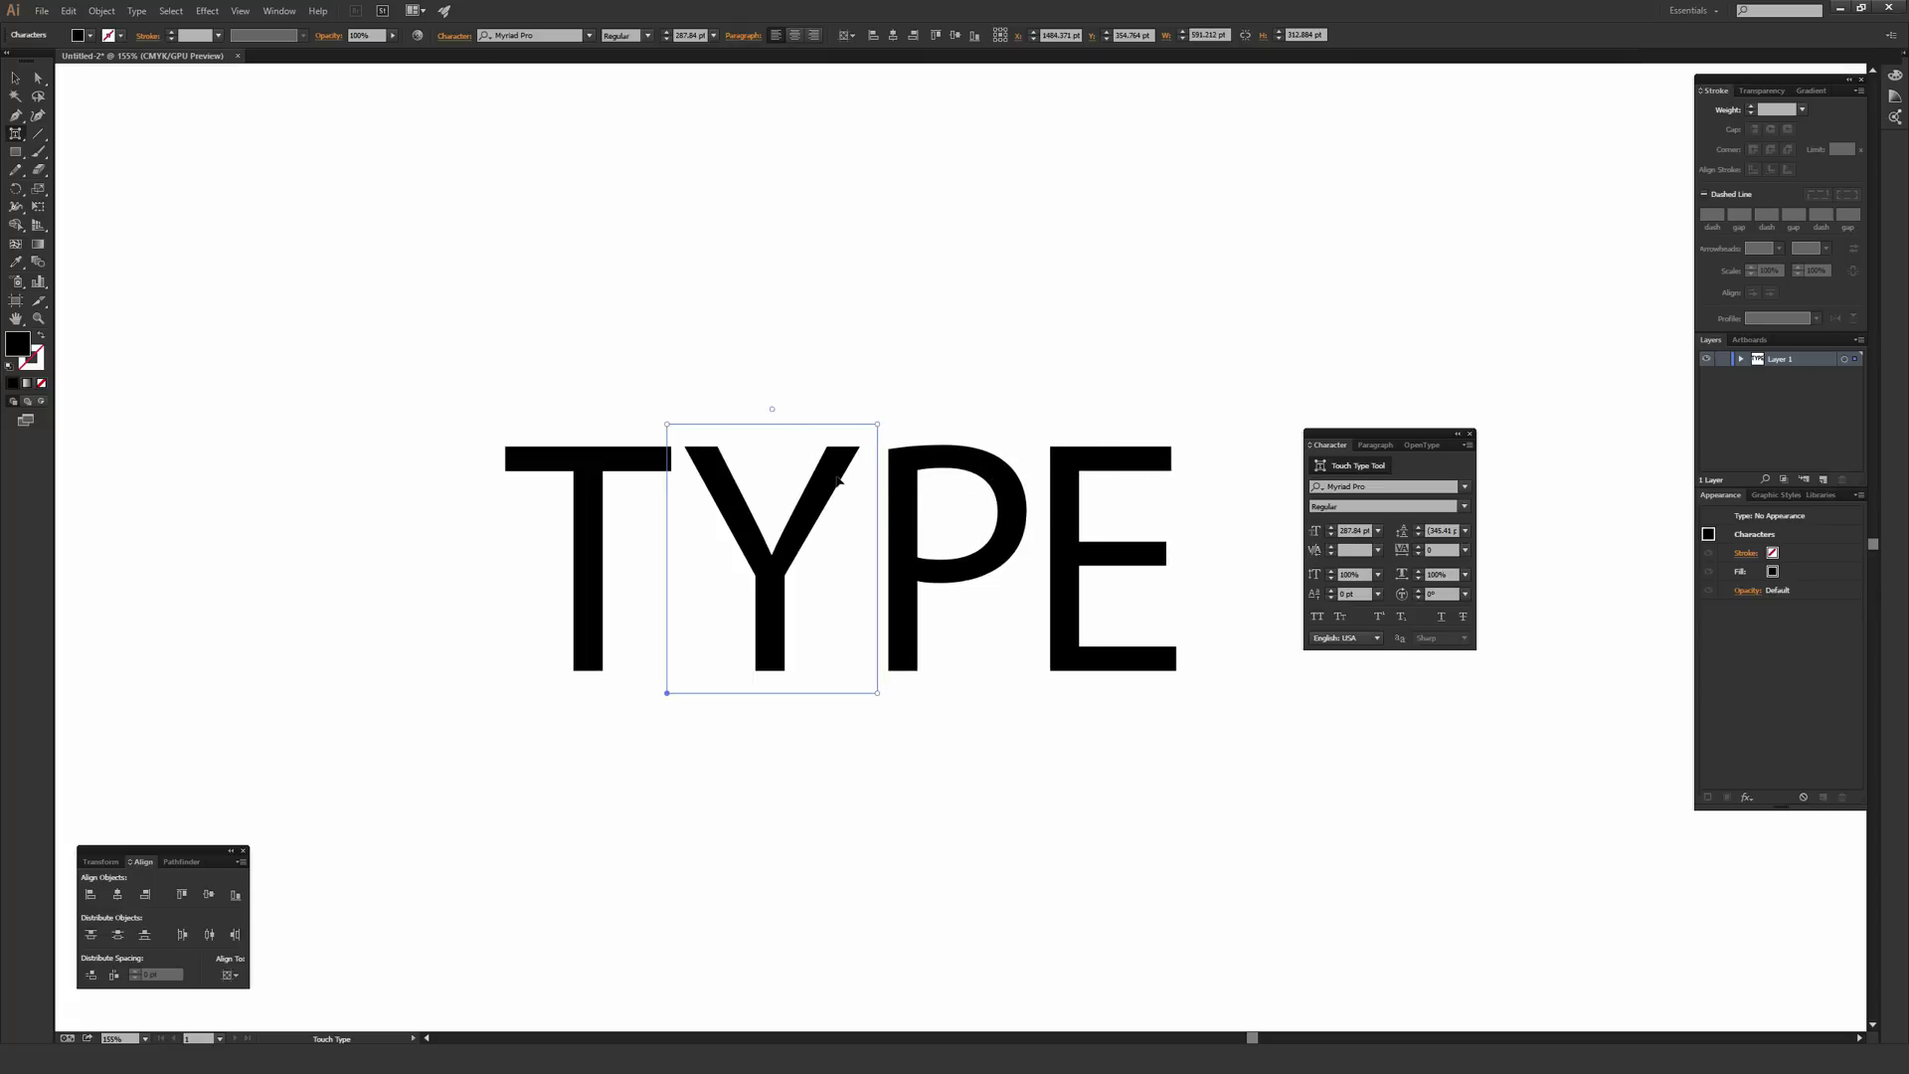
pyautogui.press('Left')
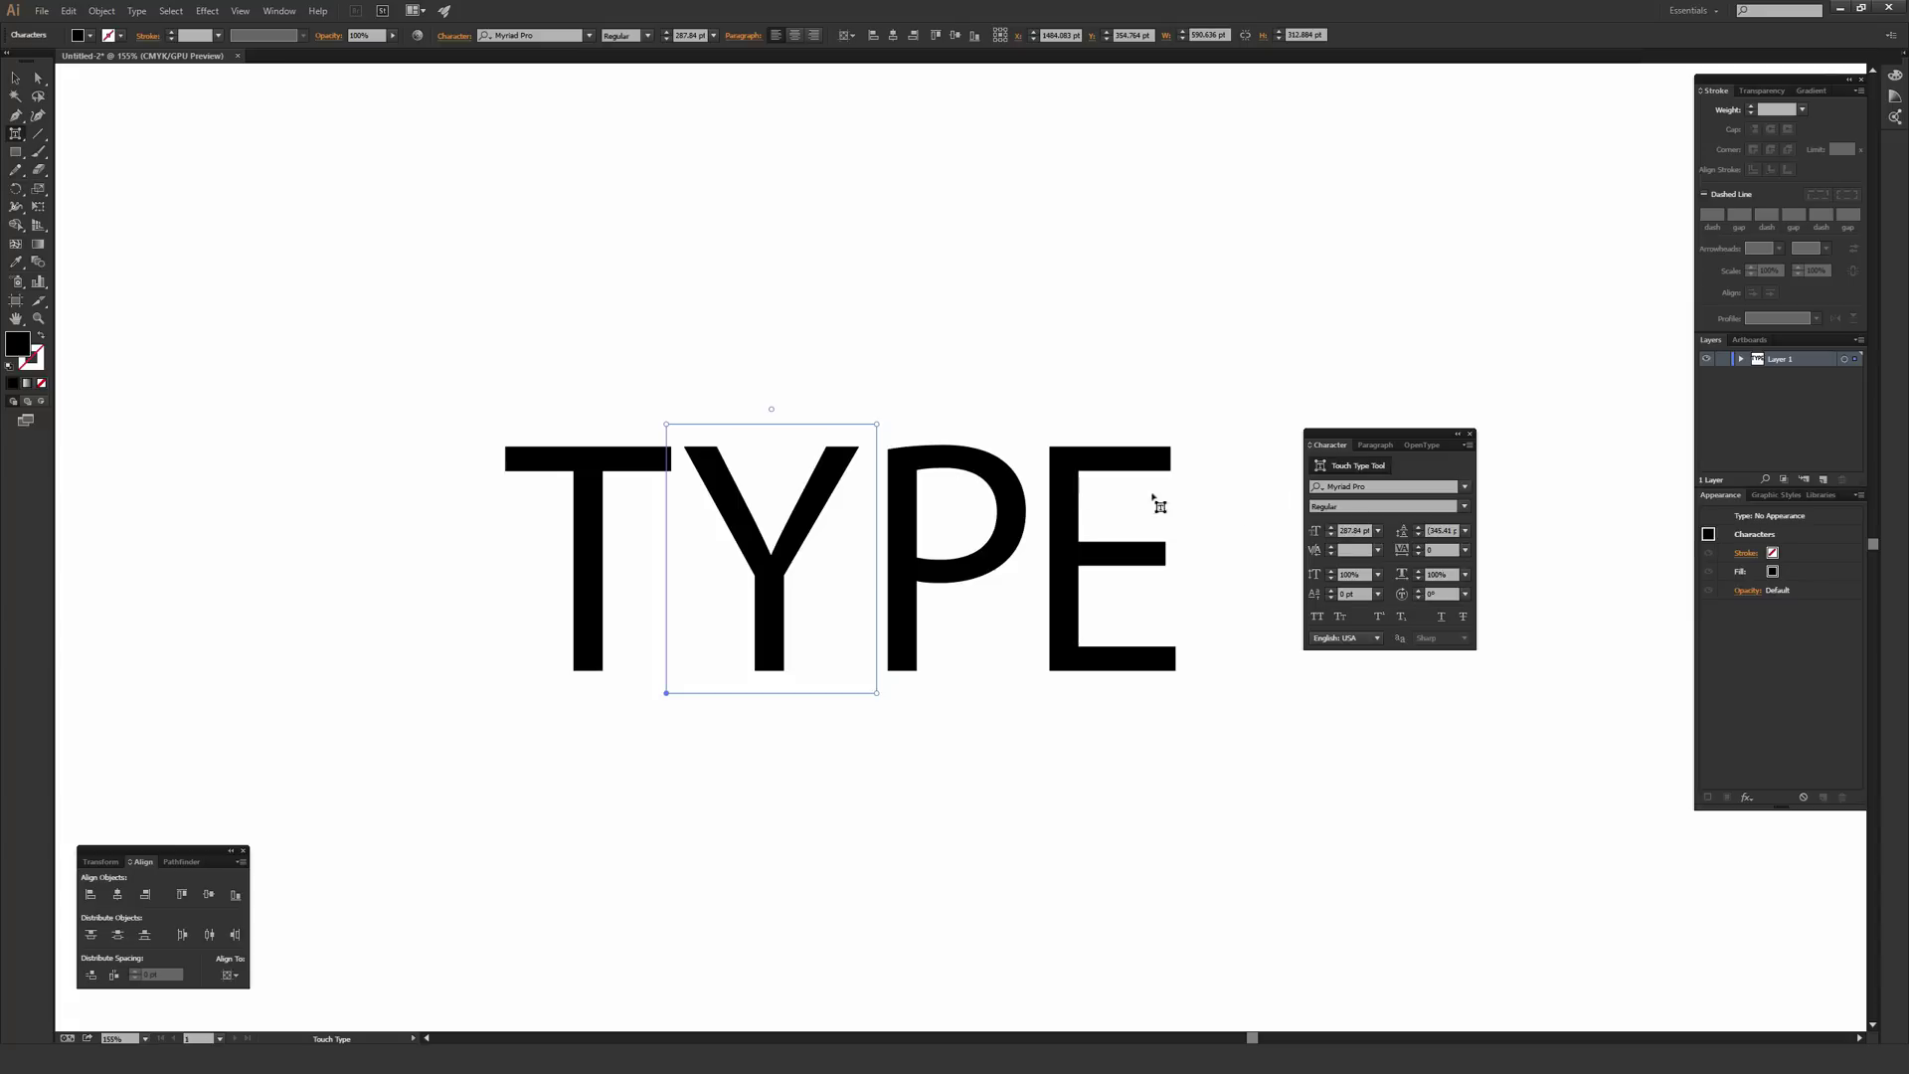
pyautogui.click(975, 288)
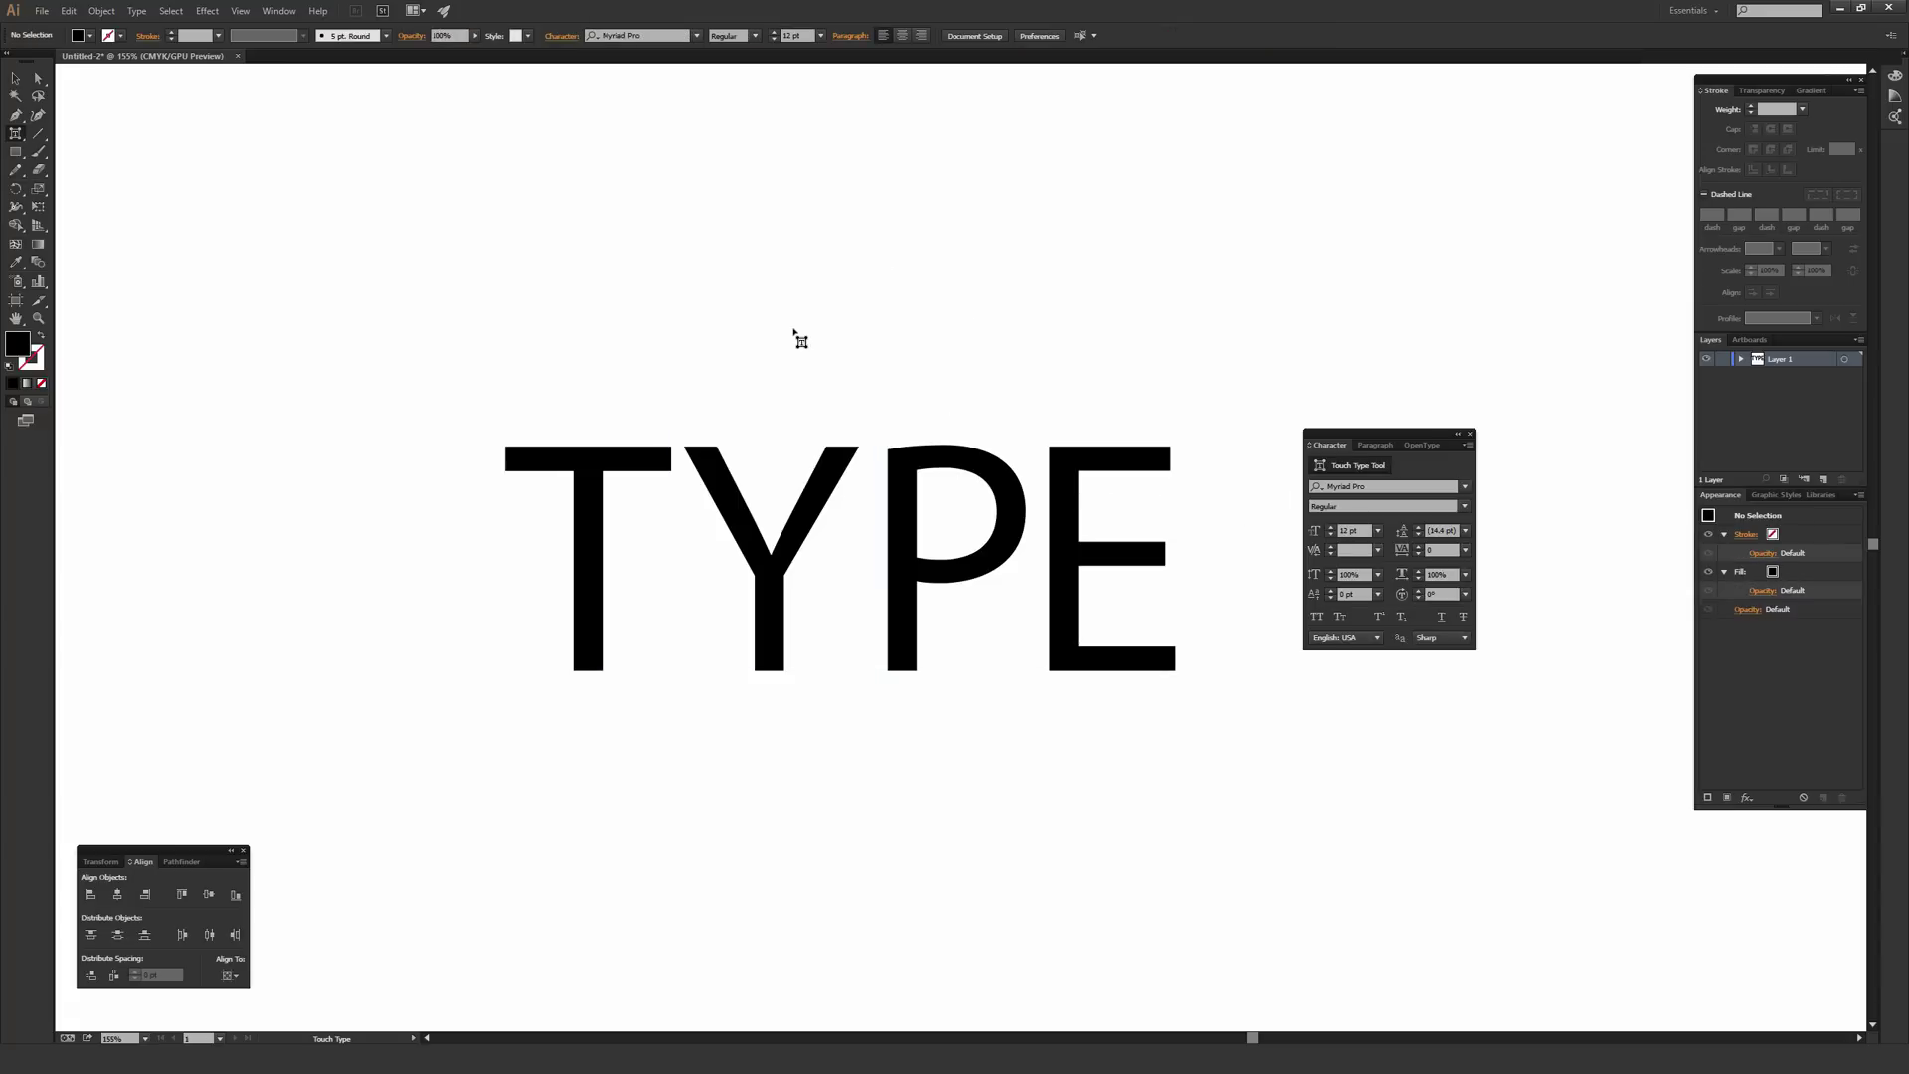
# Nudge the Y right three times to widen the gap after the T
pyautogui.click(773, 527)
pyautogui.press('Right')
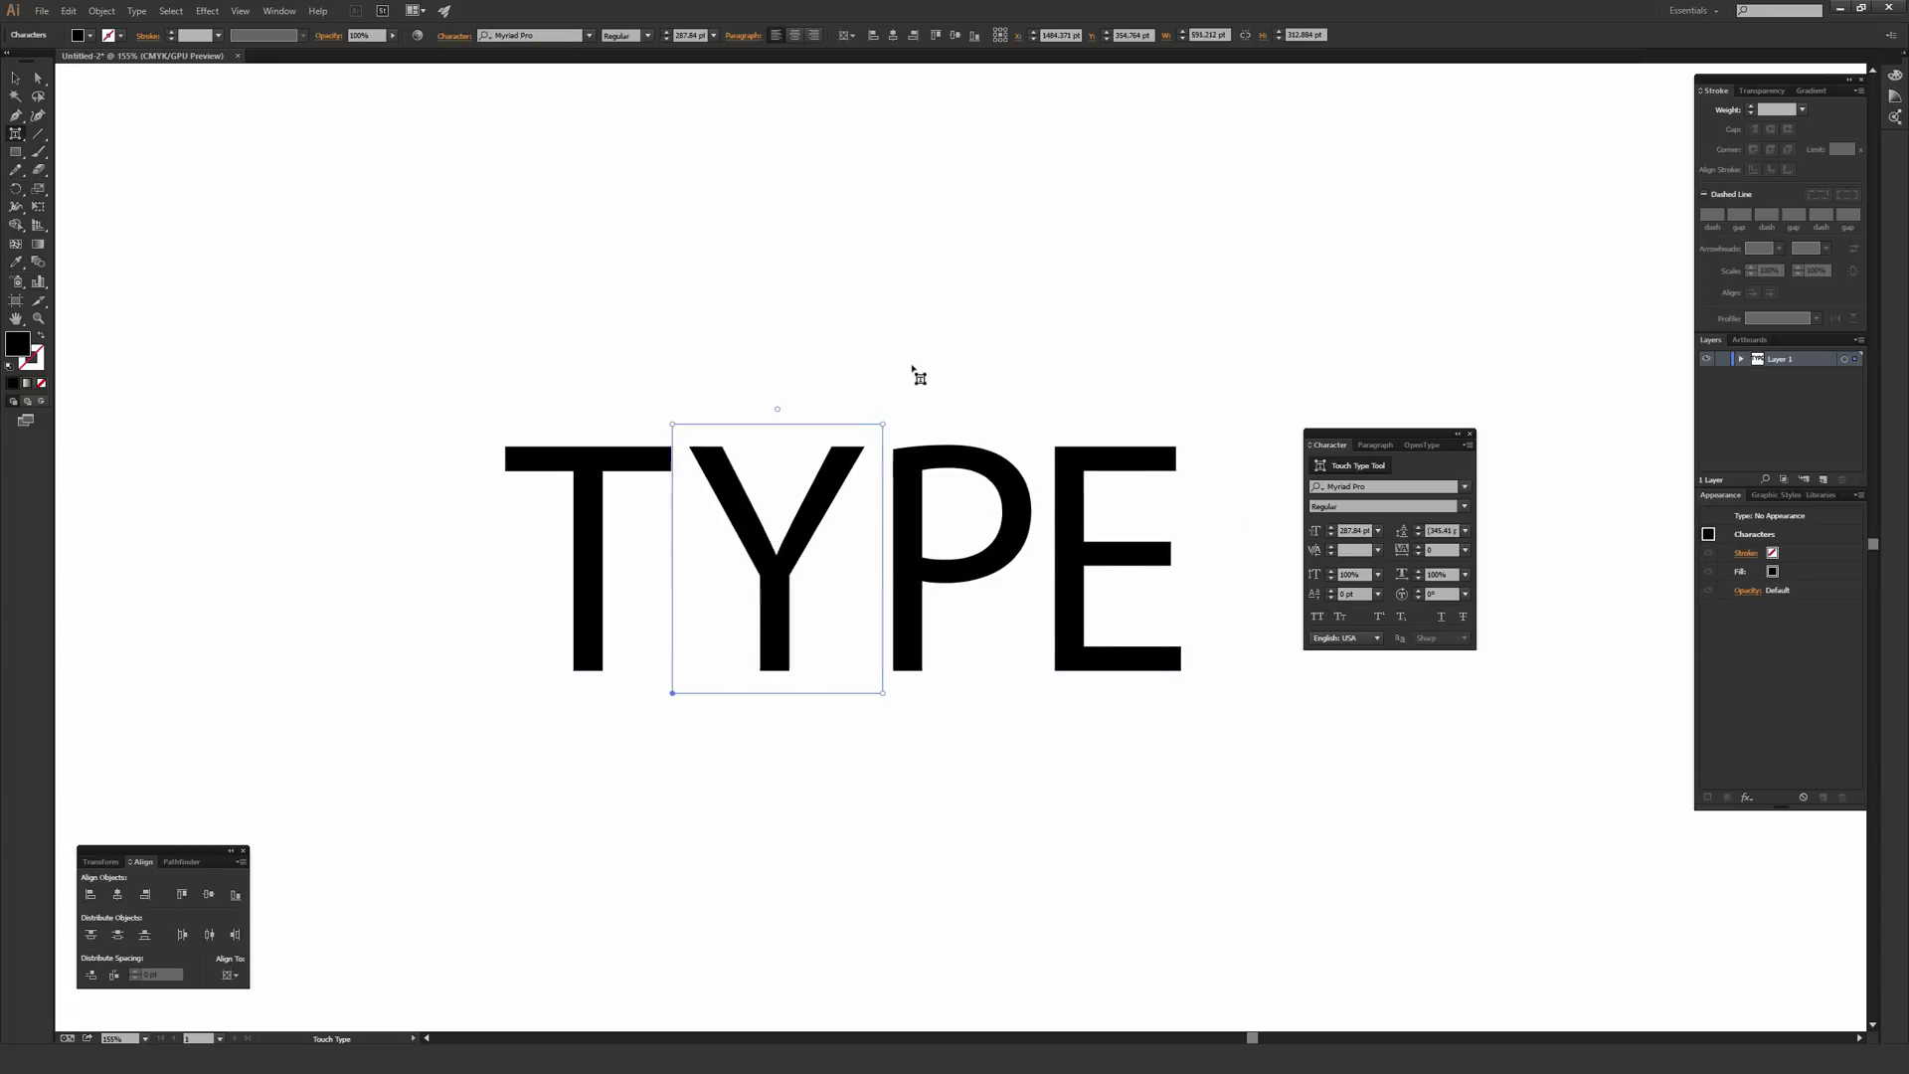
pyautogui.press('Right')
pyautogui.press('Right')
pyautogui.click(934, 276)
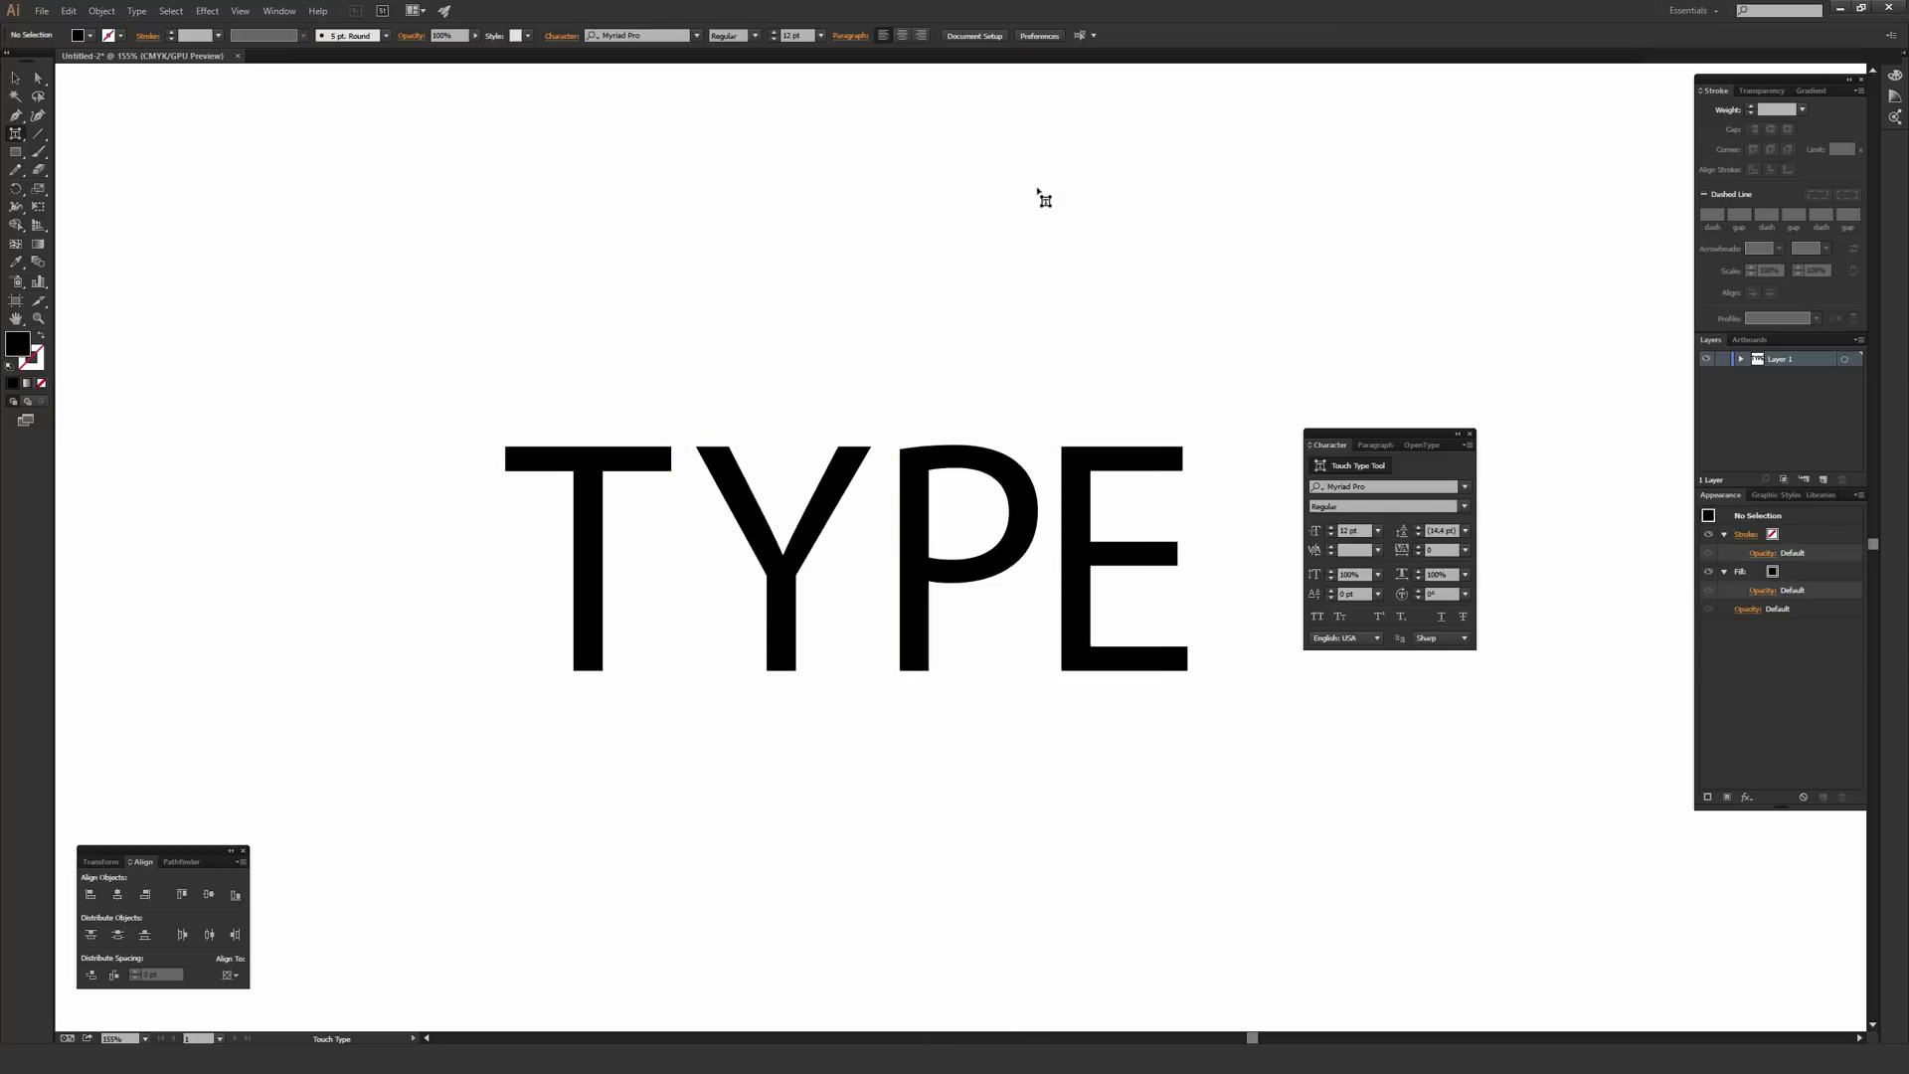
pyautogui.click(781, 644)
pyautogui.press('Right')
pyautogui.press('Right')
pyautogui.press('Right')
pyautogui.click(815, 696)
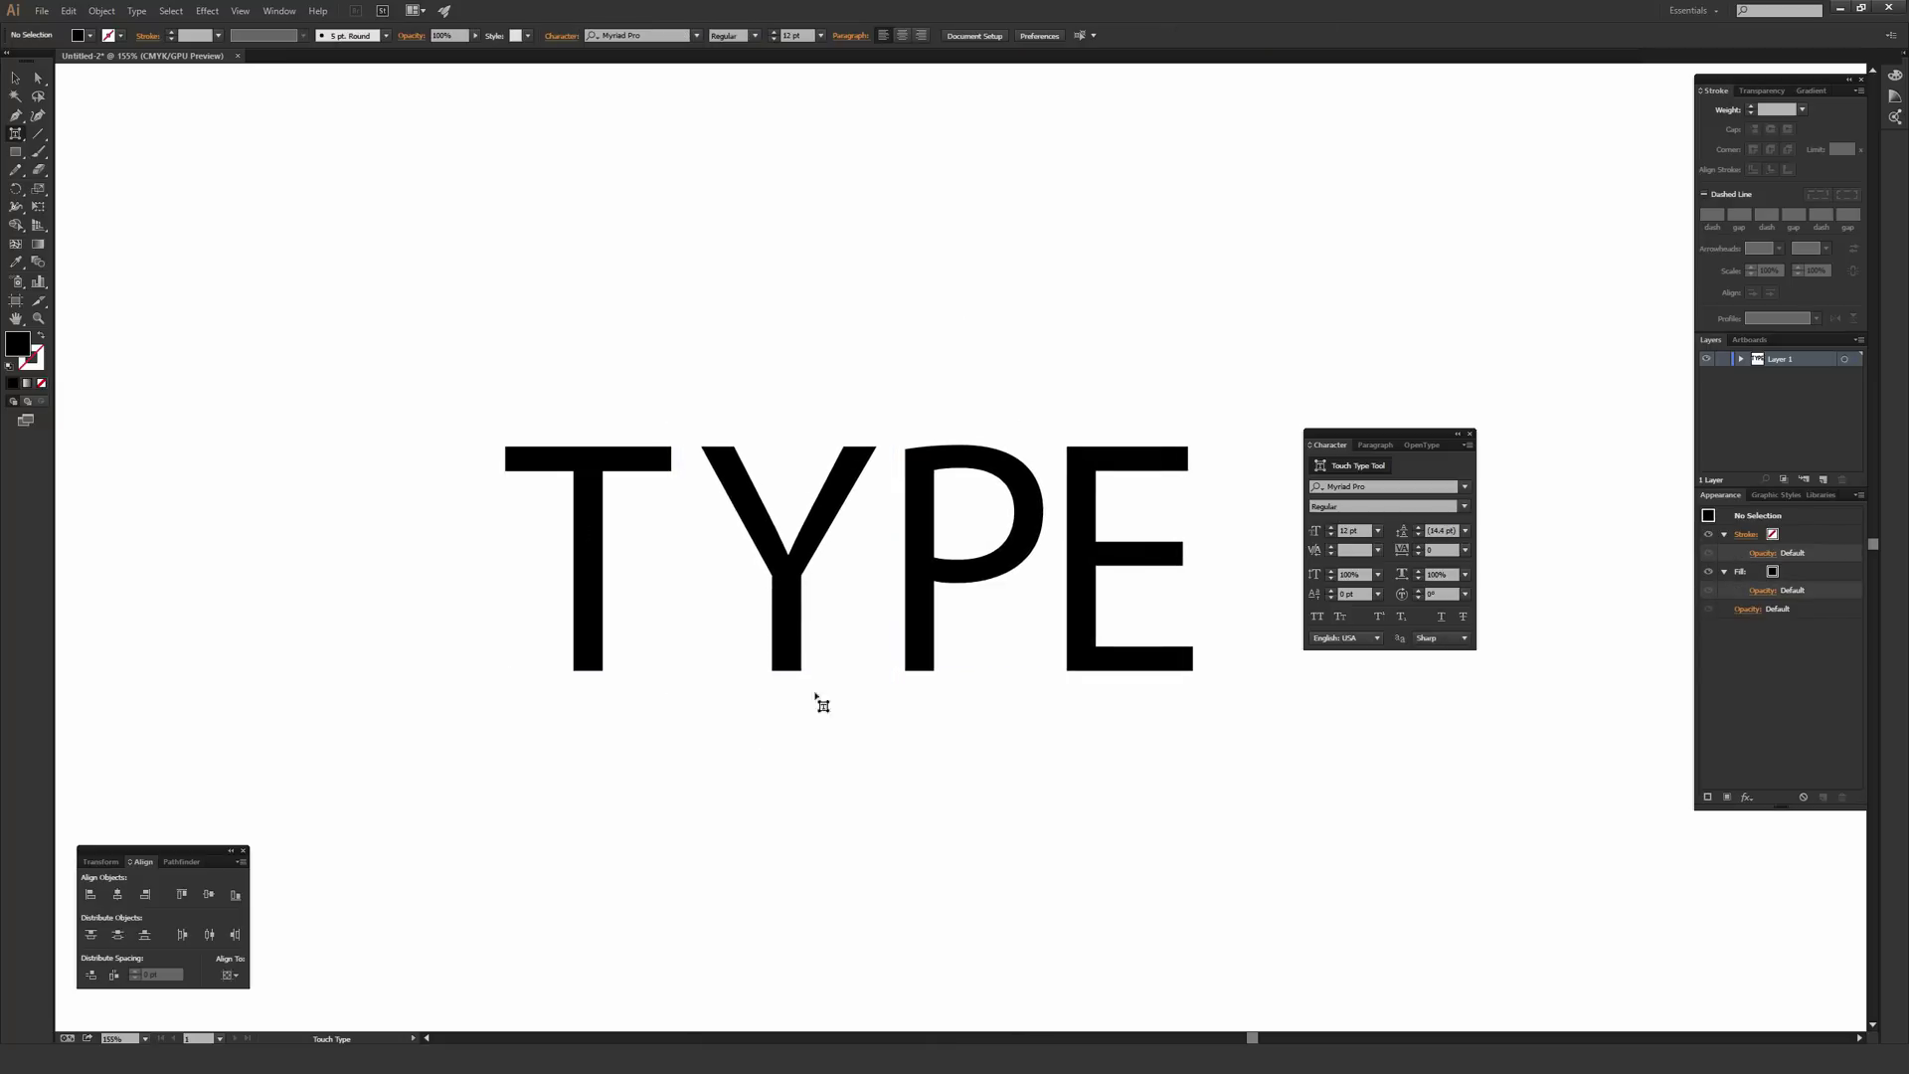
# Nudge the P slightly left and raise the E above the baseline
pyautogui.click(938, 640)
pyautogui.press('Left')
pyautogui.press('Left')
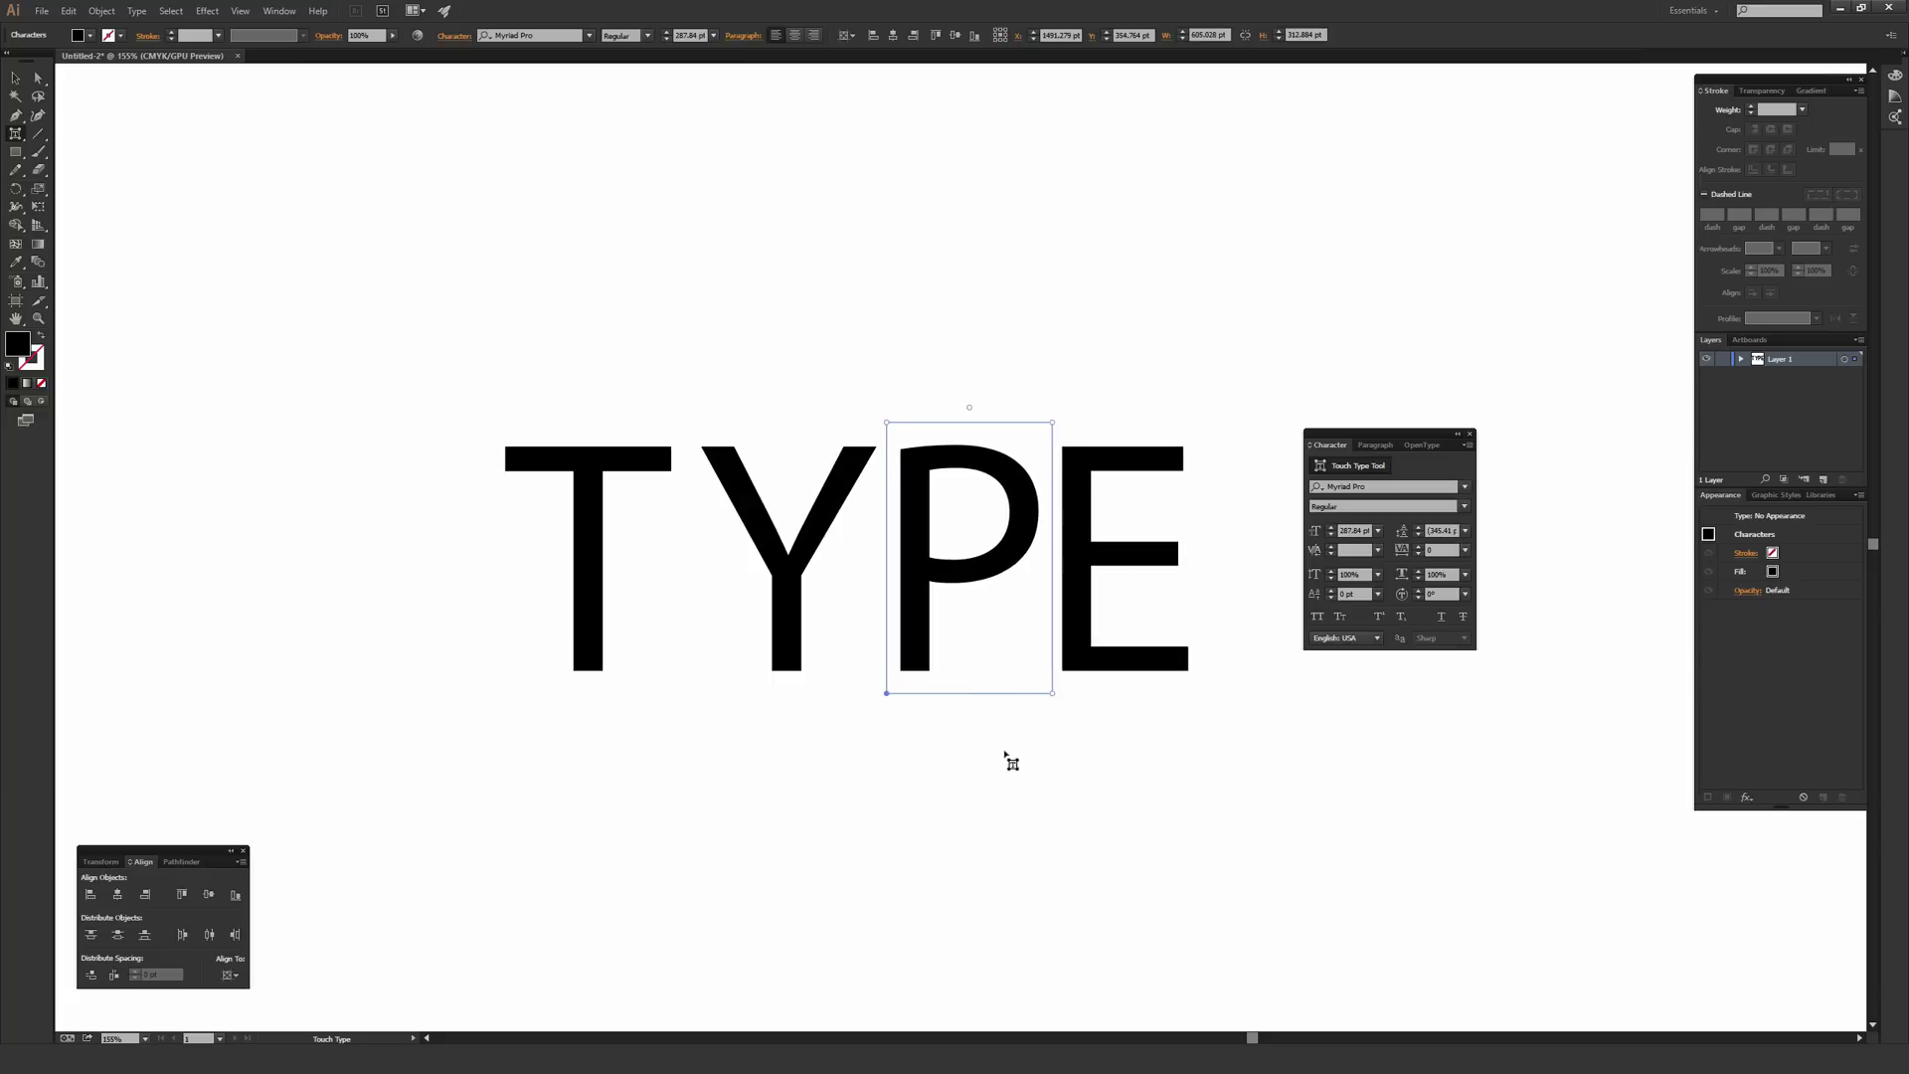
pyautogui.click(1073, 651)
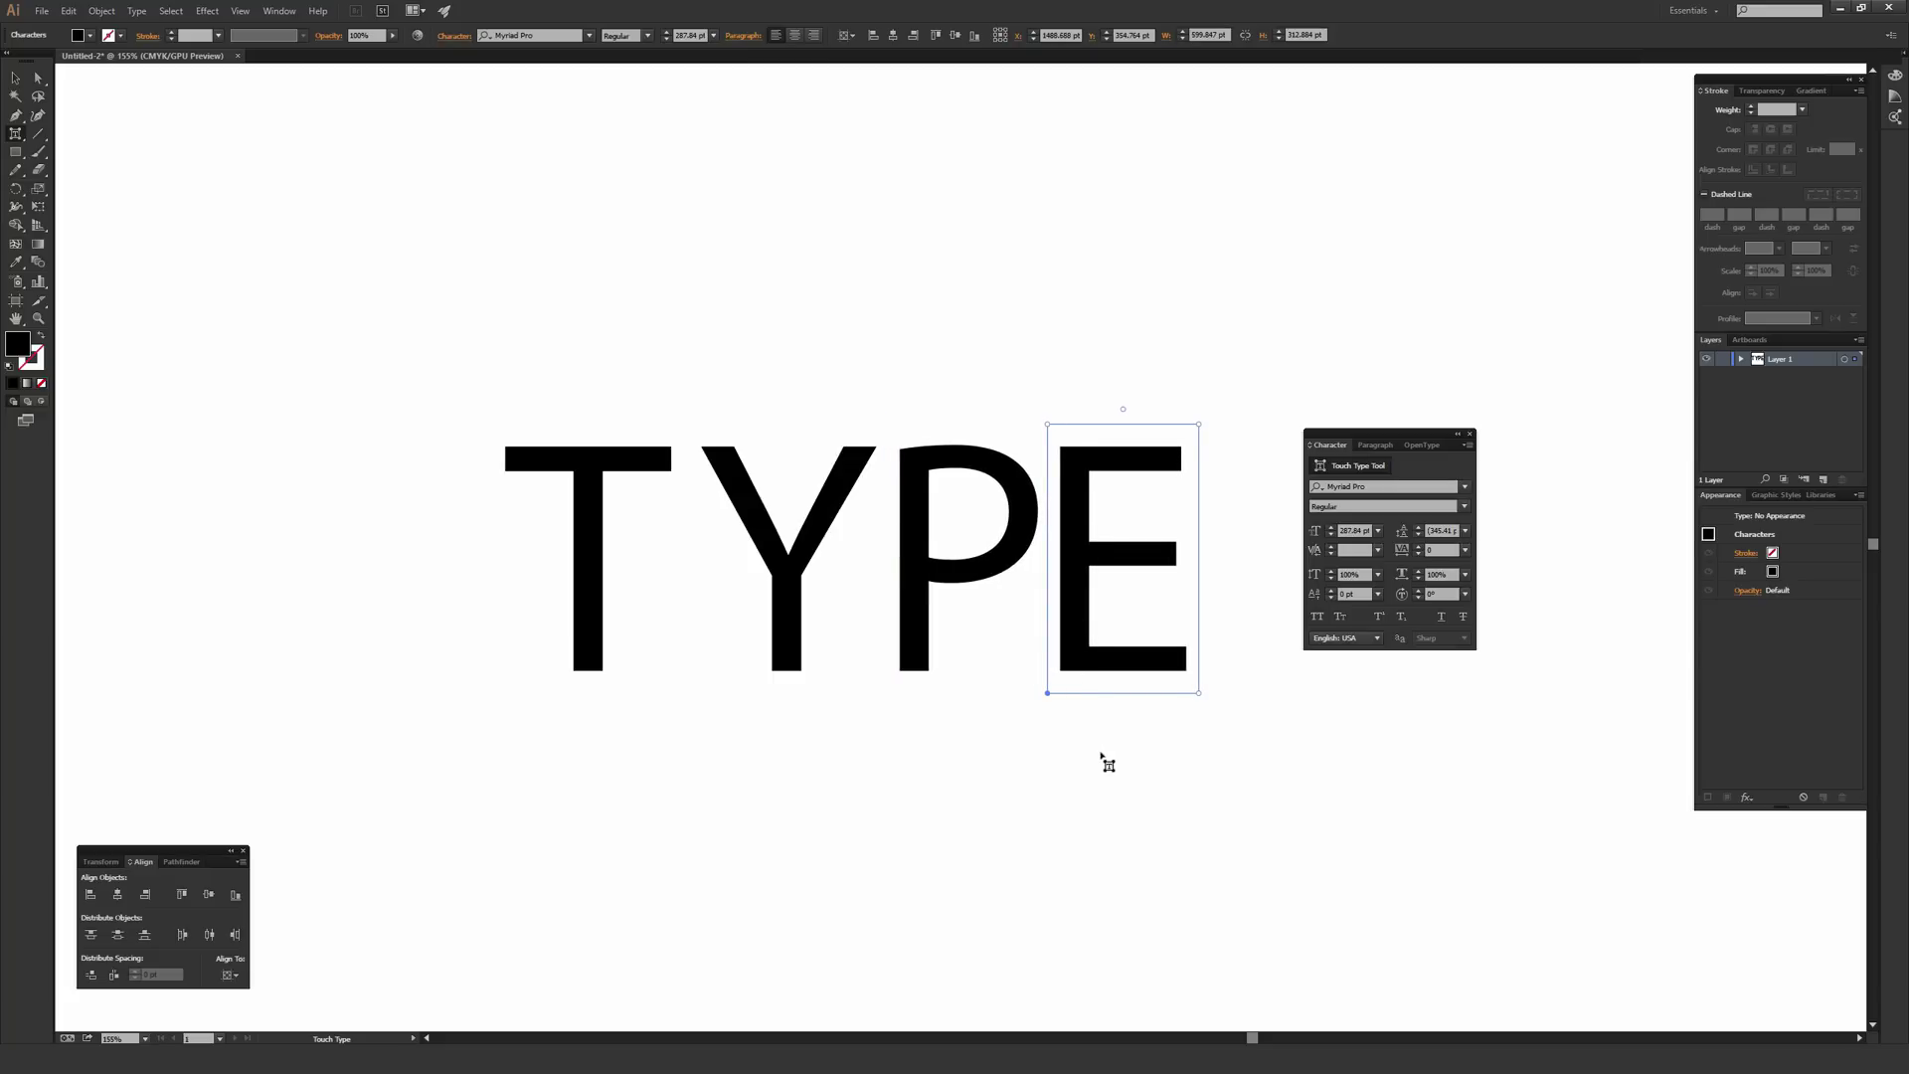
pyautogui.press('Up')
pyautogui.press('Up')
pyautogui.press('Up')
pyautogui.press('Up')
pyautogui.press('Up')
pyautogui.press('Up')
# Move the E back onto the baseline and drag the Y slightly below the other letters
pyautogui.press('Down')
pyautogui.press('Down')
pyautogui.press('Down')
pyautogui.press('Down')
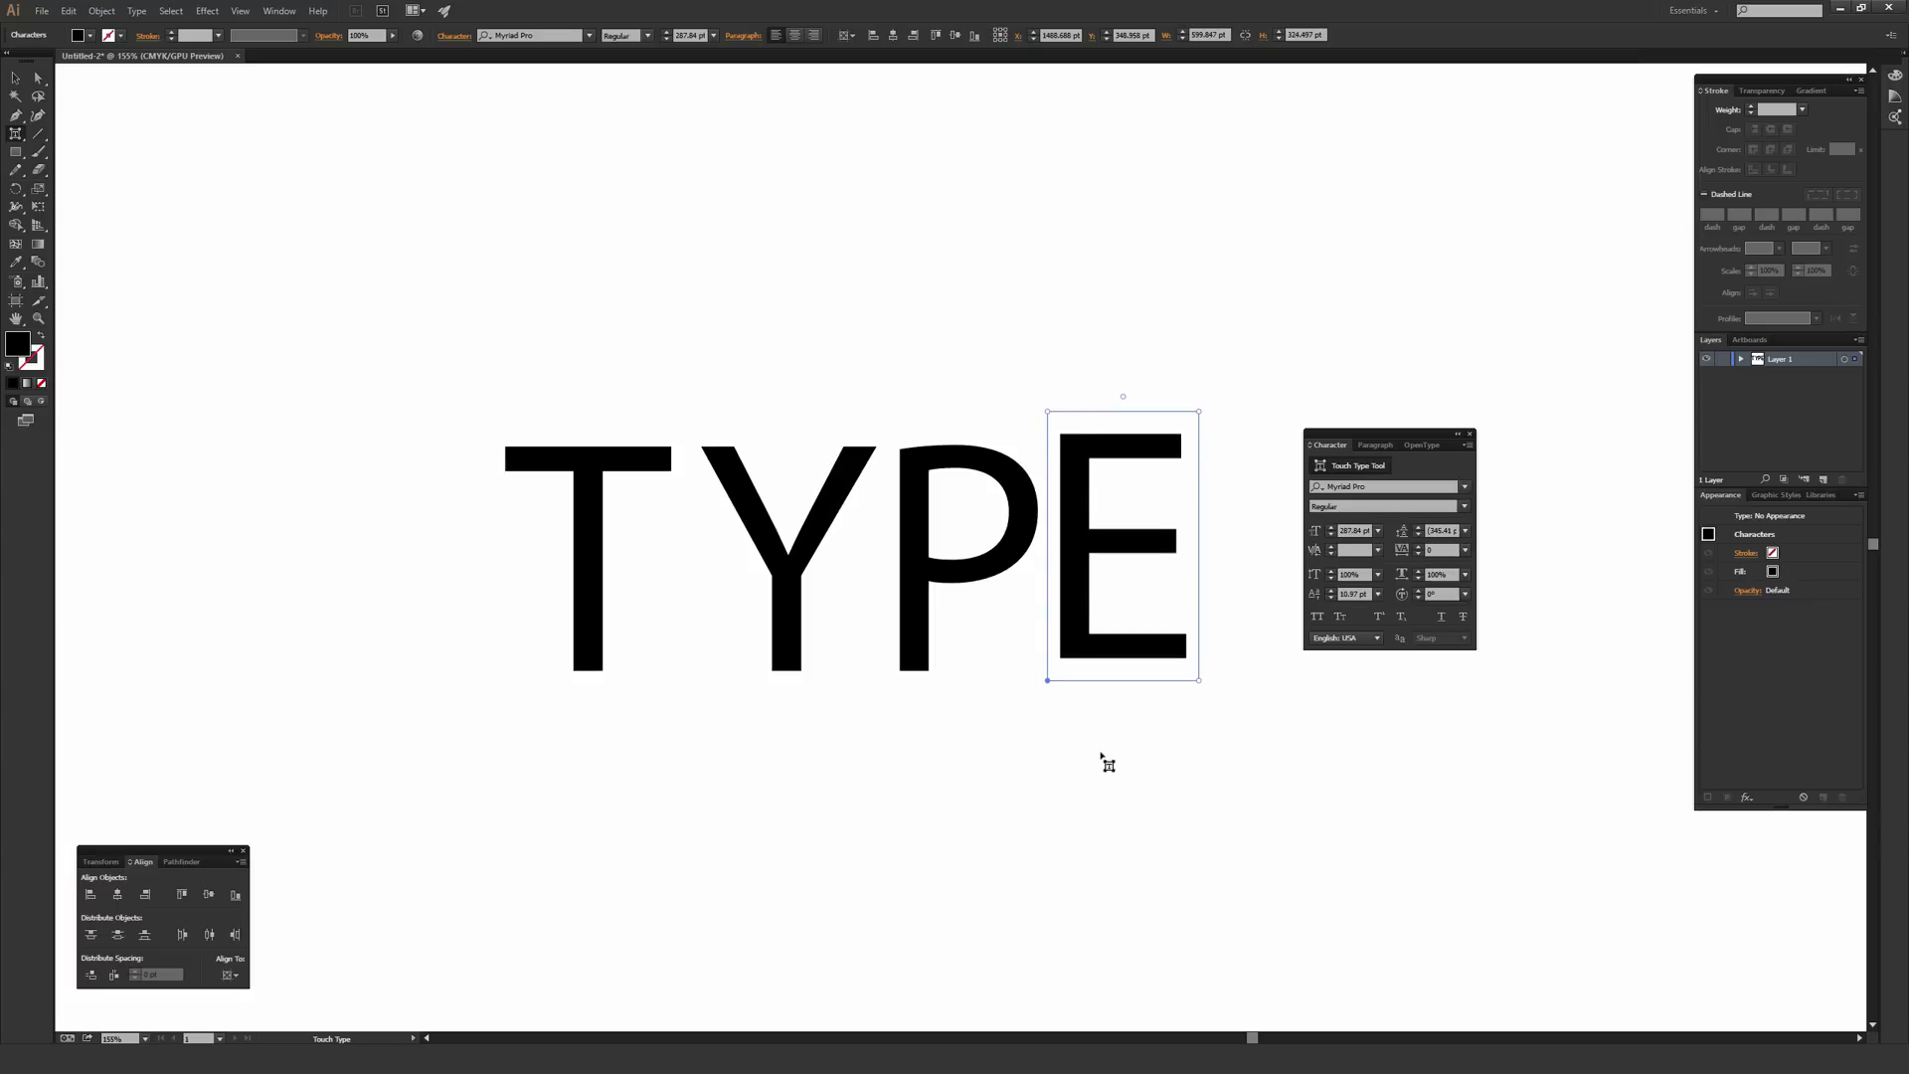
pyautogui.moveTo(1097, 562); pyautogui.dragTo(1109, 601)
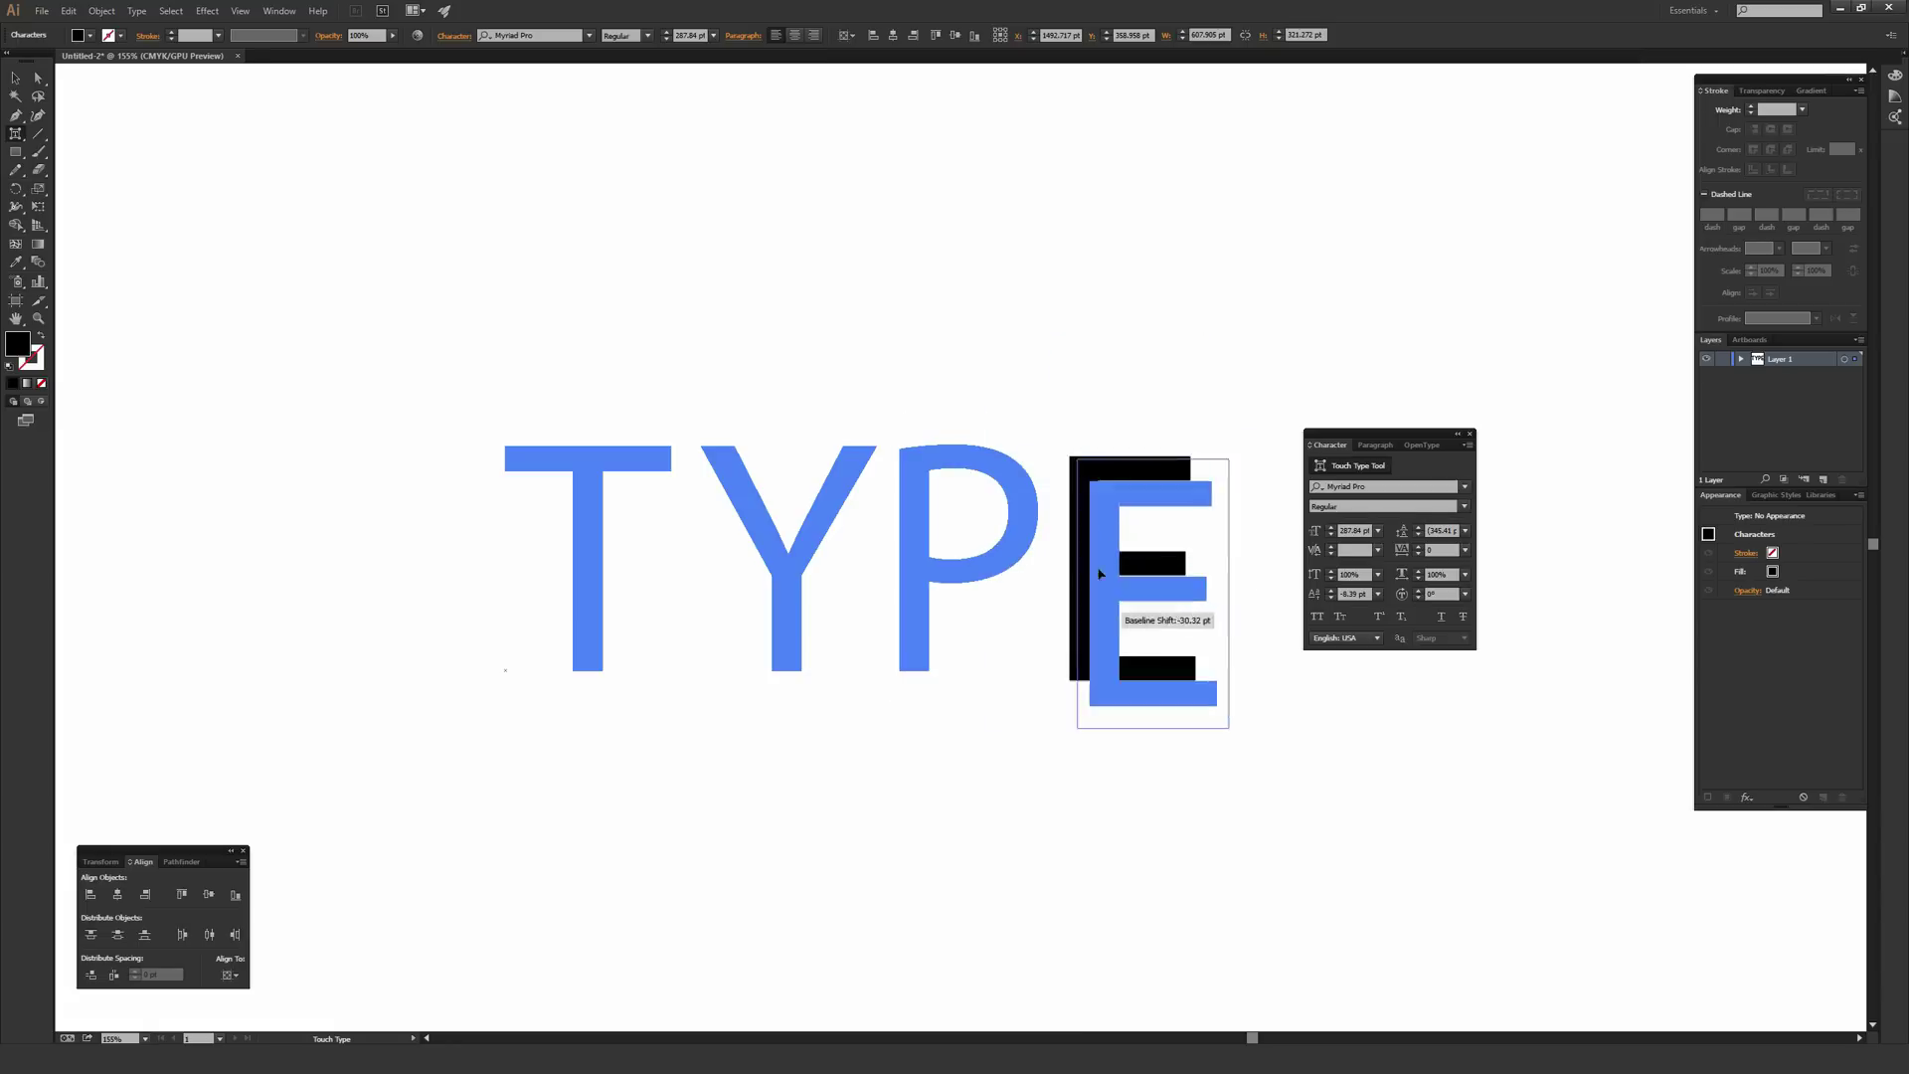
pyautogui.moveTo(1100, 574)
pyautogui.mouseDown()
pyautogui.moveTo(1073, 562)
pyautogui.moveTo(1137, 447)
pyautogui.moveTo(1069, 664)
pyautogui.moveTo(1159, 450)
pyautogui.moveTo(1065, 682)
pyautogui.moveTo(1102, 557)
pyautogui.moveTo(1071, 577)
pyautogui.mouseUp()
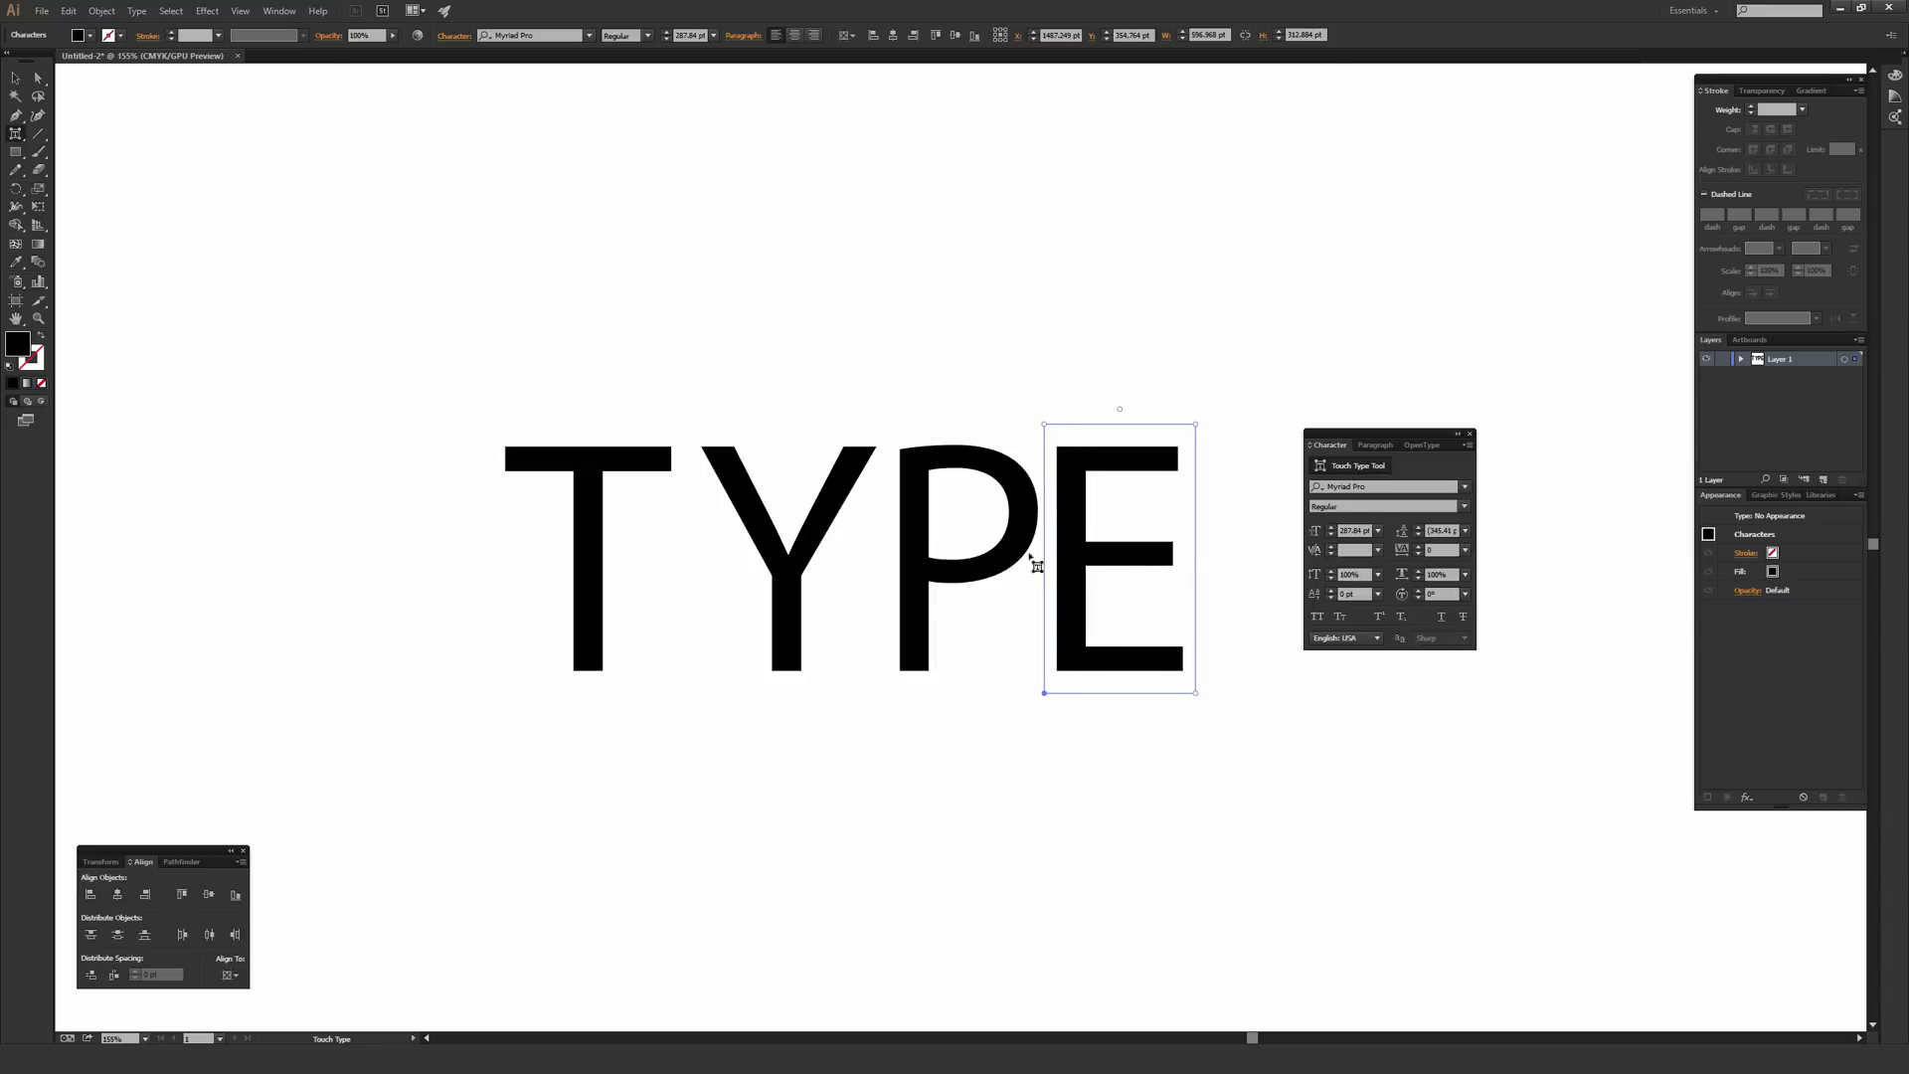
pyautogui.click(816, 546)
pyautogui.moveTo(814, 541)
pyautogui.mouseDown()
pyautogui.moveTo(825, 609)
pyautogui.moveTo(824, 559)
pyautogui.moveTo(825, 577)
pyautogui.mouseUp()
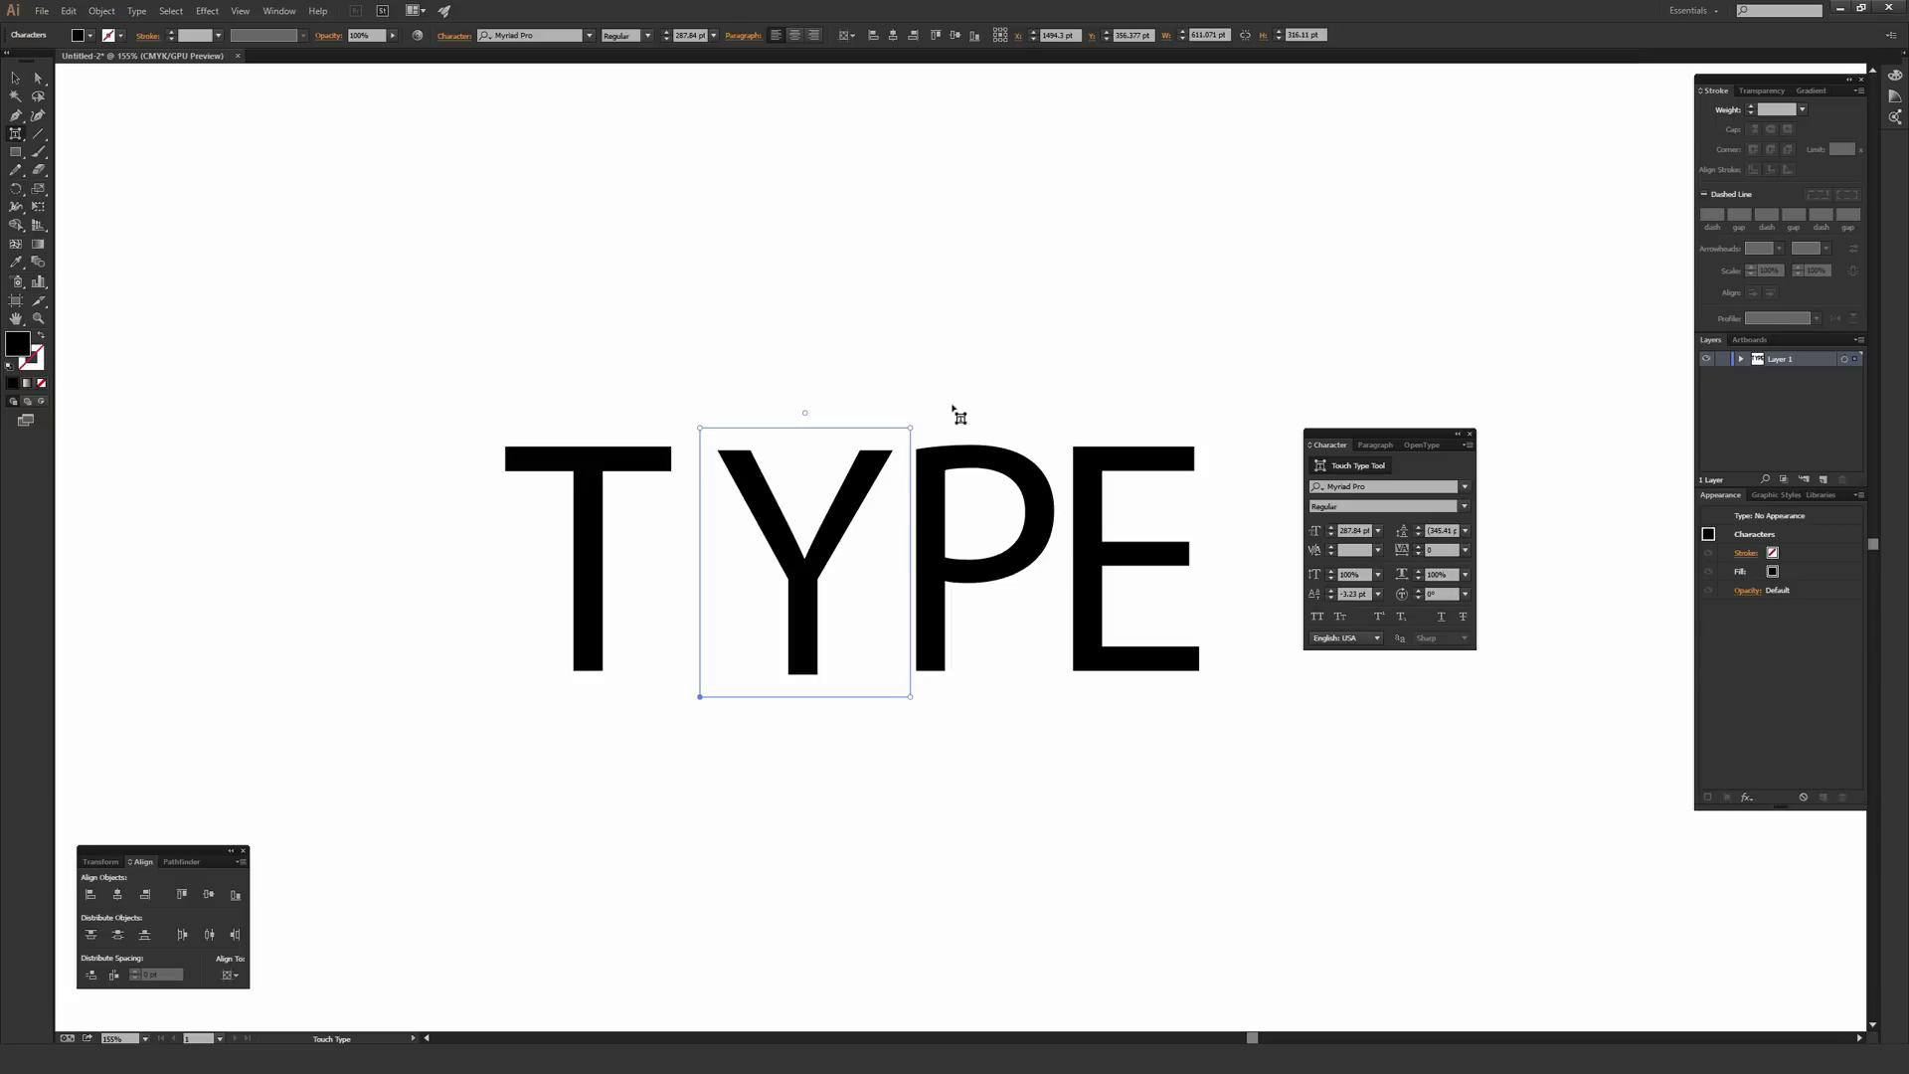
# Clear the character selection on empty artboard to review the final TYPE lettering
pyautogui.click(966, 268)
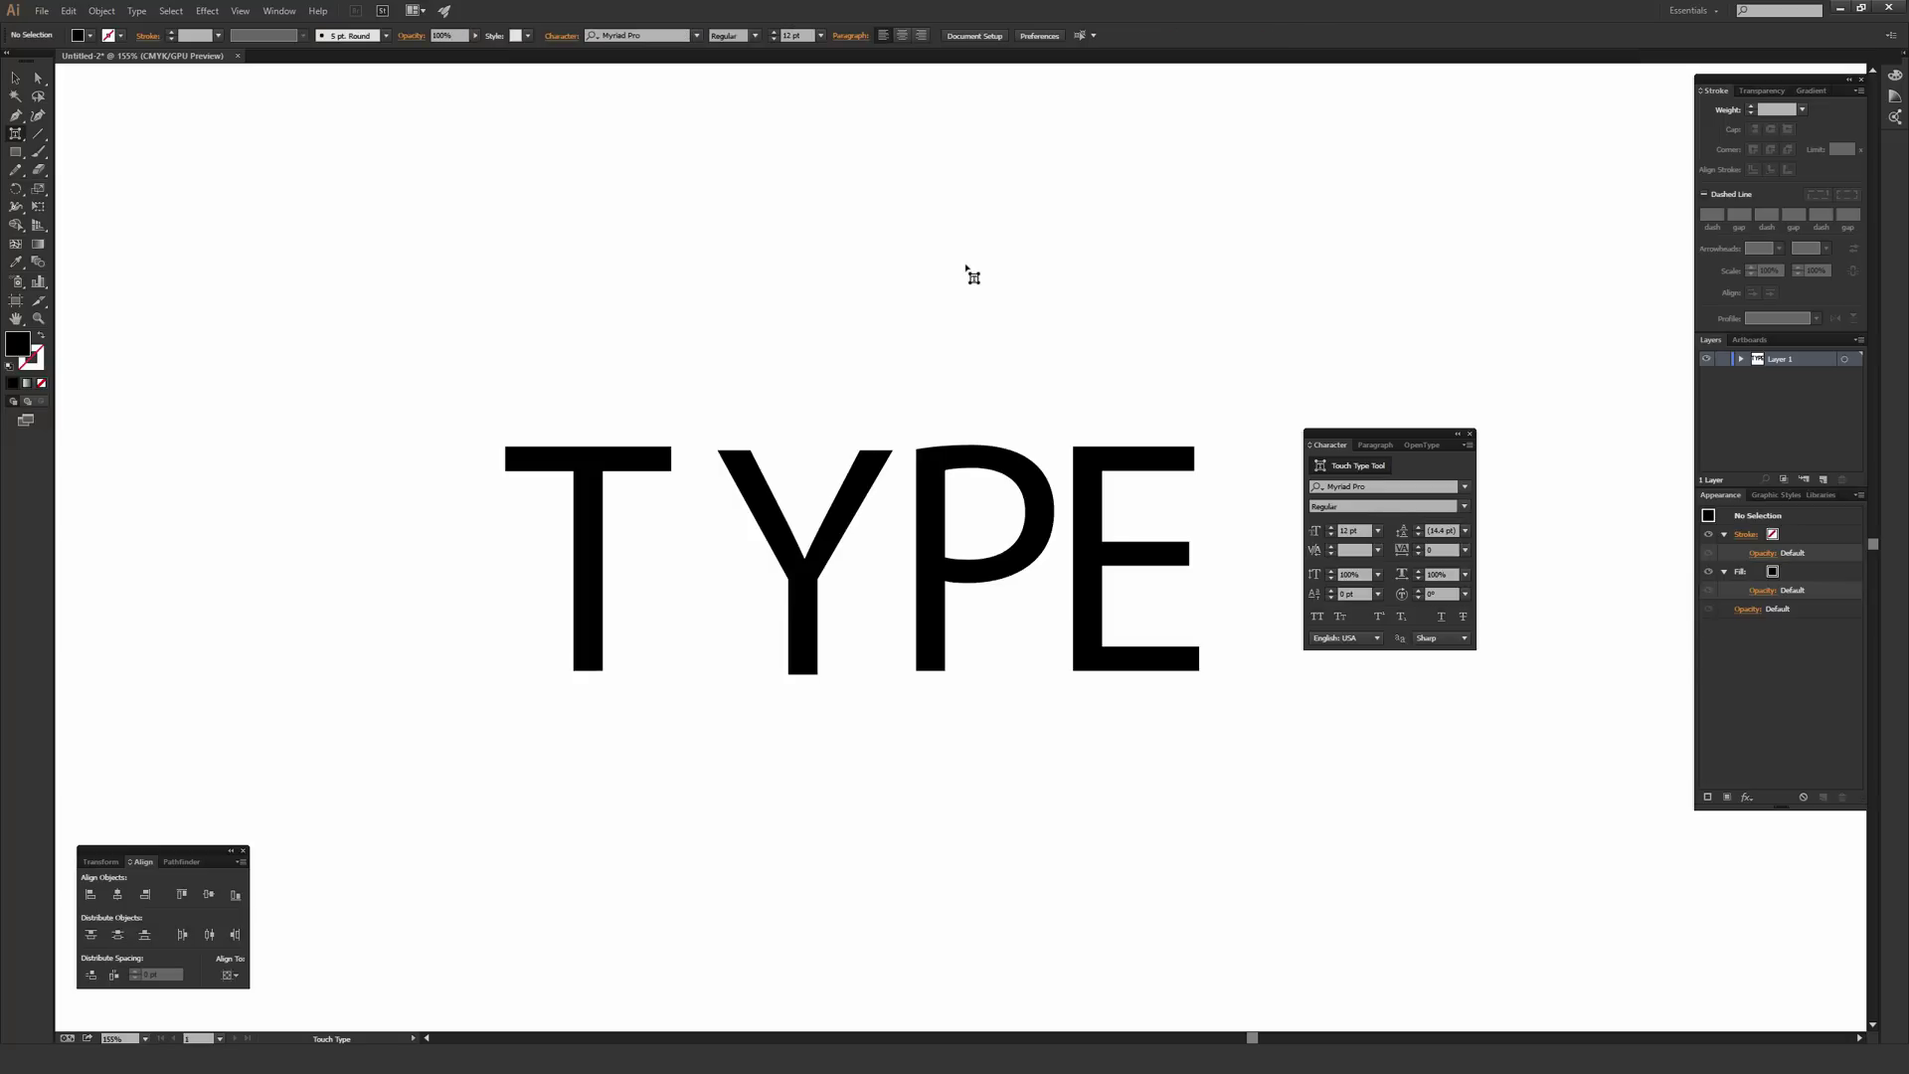